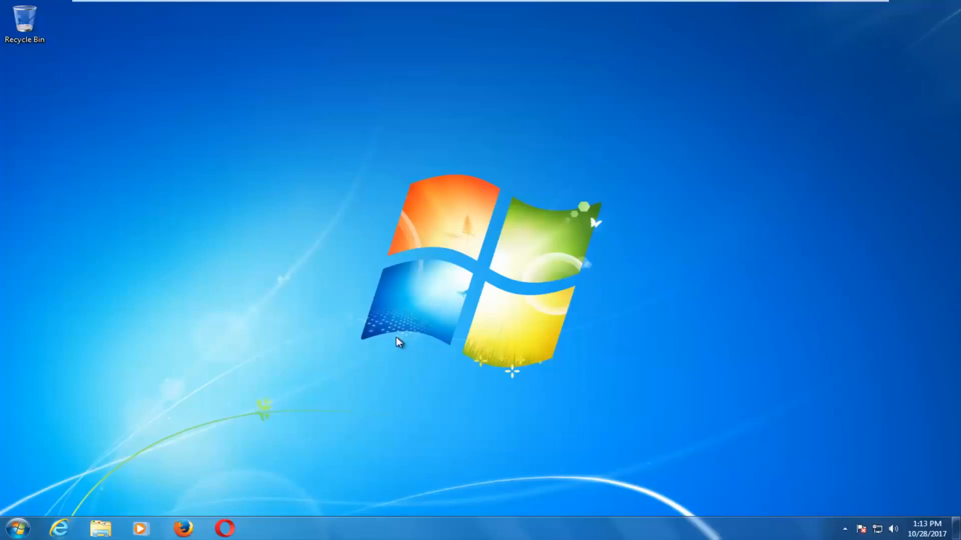
After Firefox fails to start, launch Internet Explorer to the Google home page.
click(184, 527)
click(185, 529)
click(183, 528)
click(60, 532)
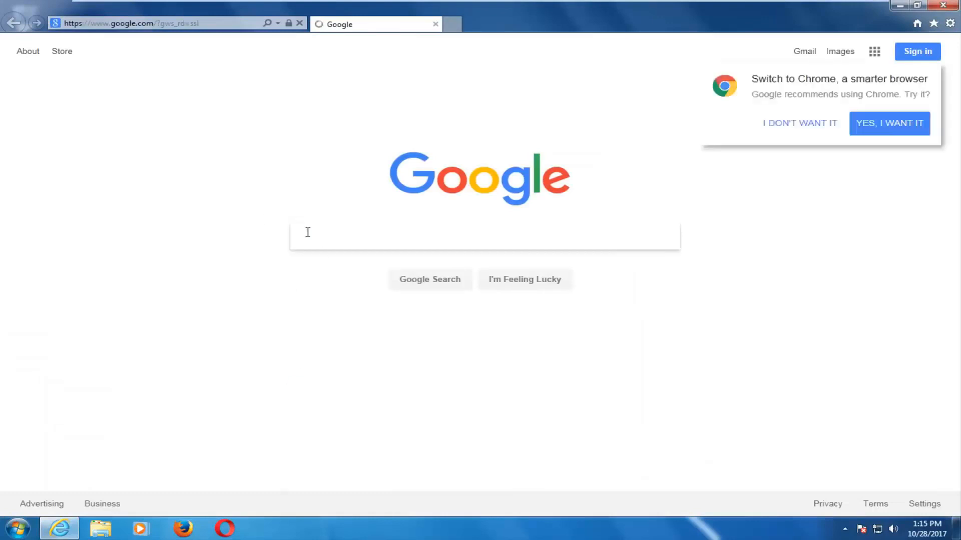
Search Google for 'windows 10 download', close the stray Firefox windows, and dismiss the default-browser bar.
text(windows 10 )
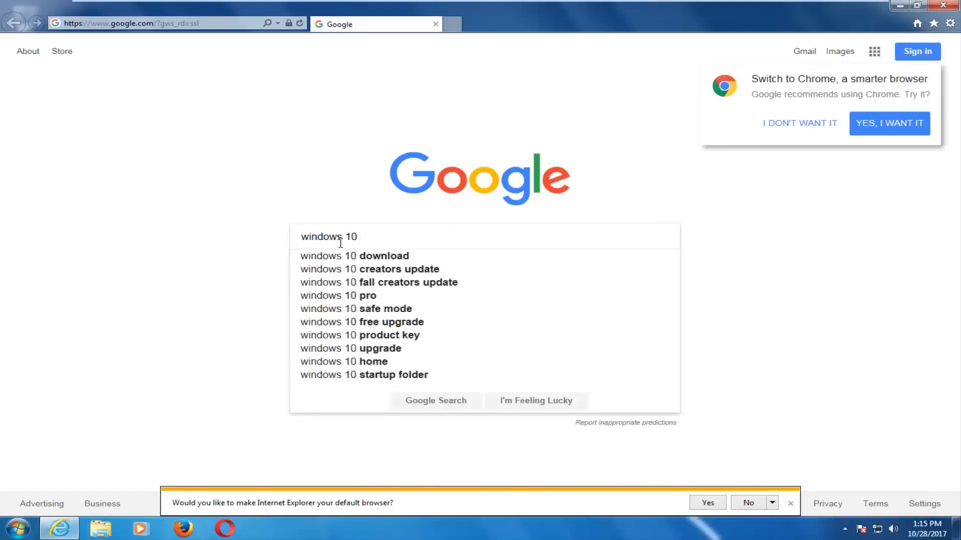
text(download)
key(Return)
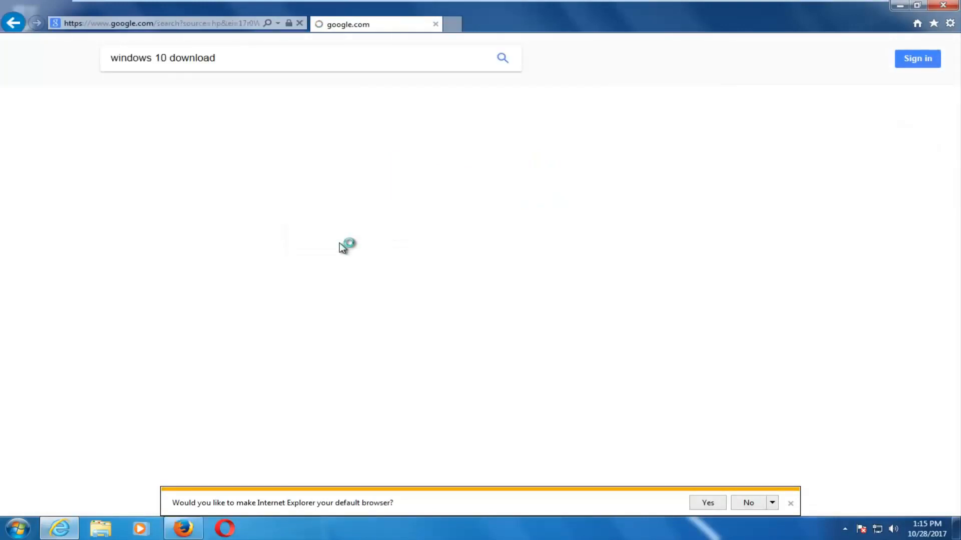
right_click(183, 528)
click(167, 498)
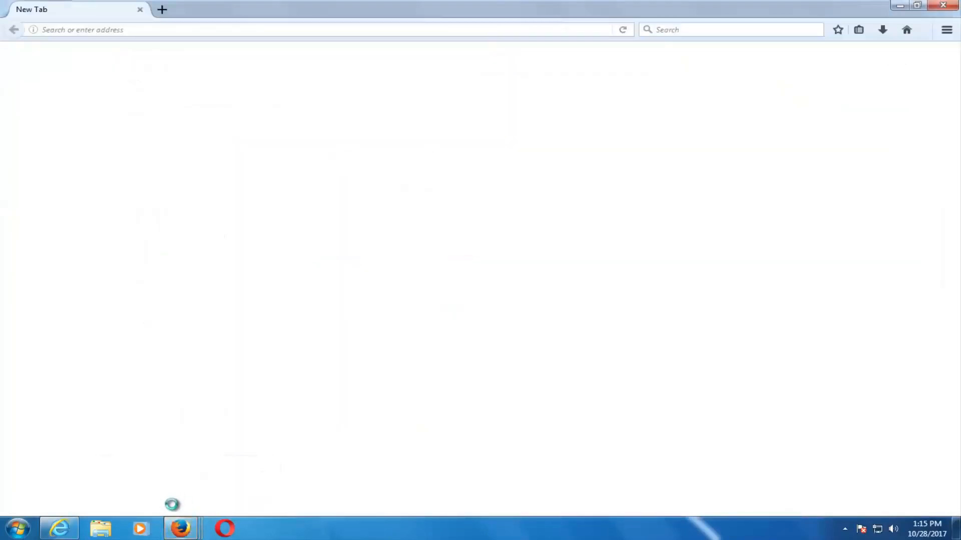
right_click(181, 531)
click(167, 499)
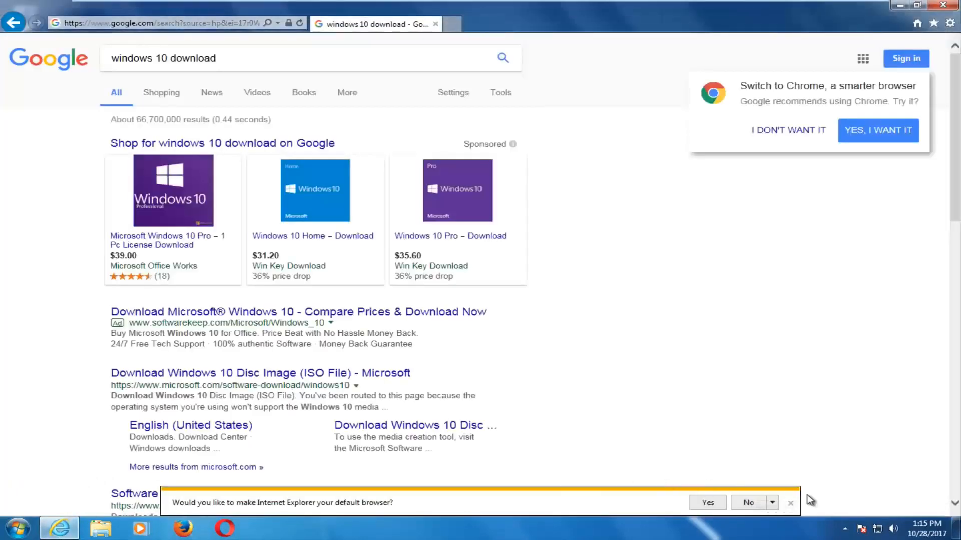
click(791, 505)
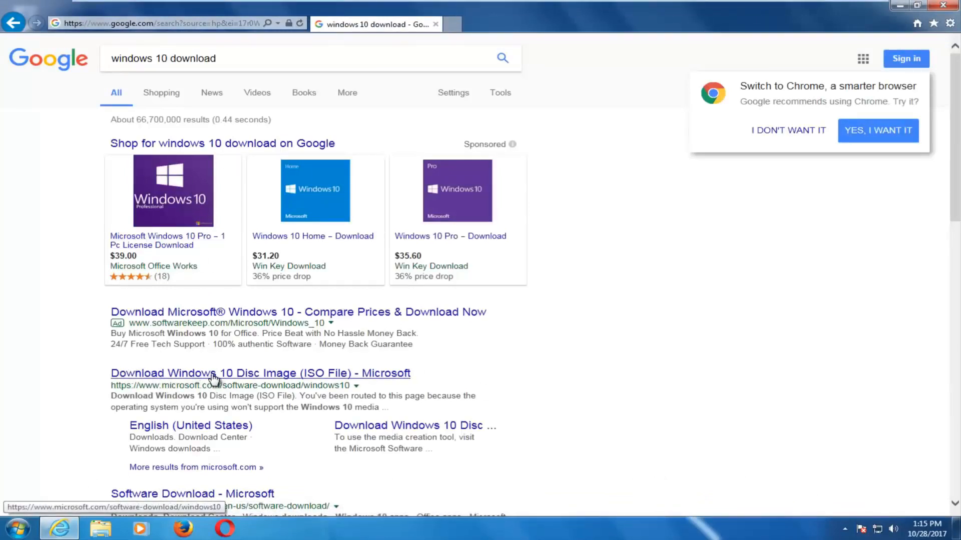
Open the Download Windows 10 Disc Image (ISO File) result and request MediaCreationTool.exe.
click(169, 374)
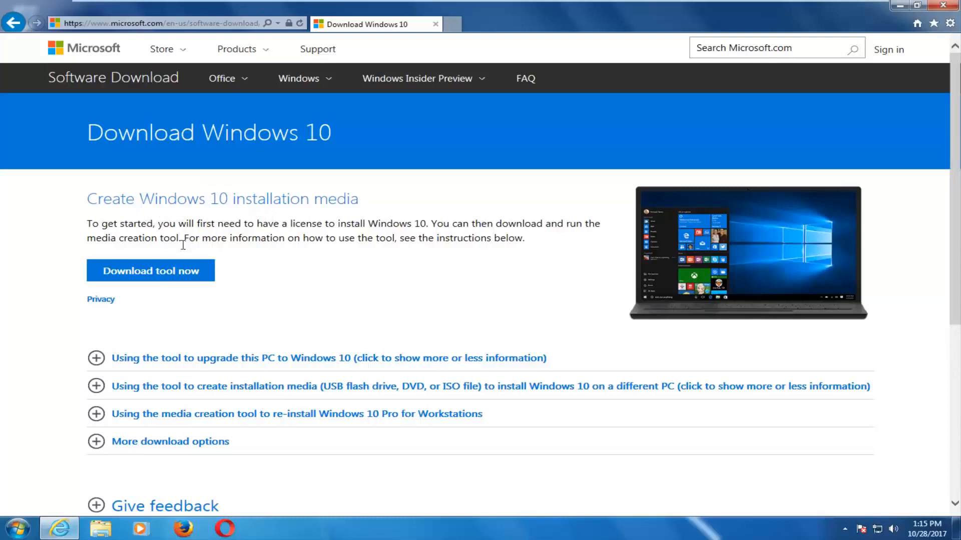
click(164, 271)
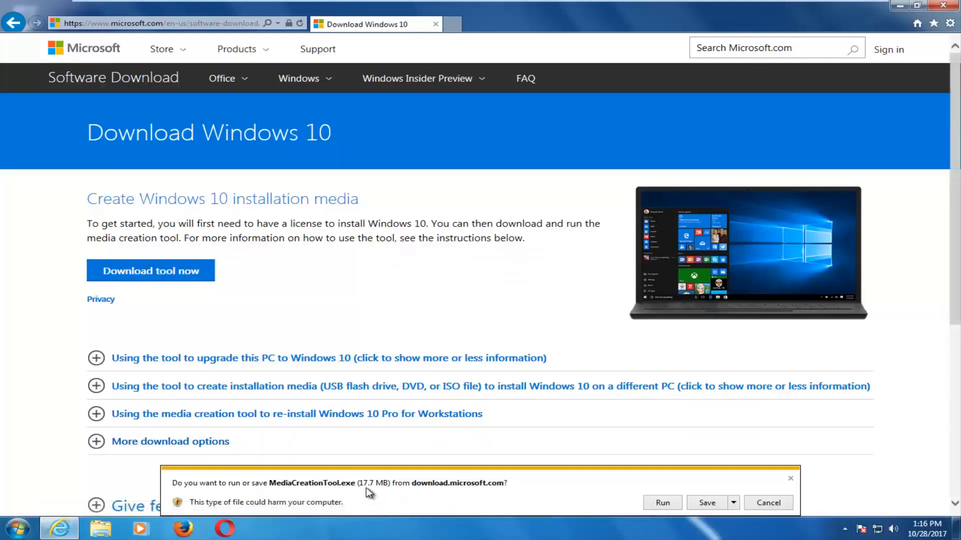
Run MediaCreationTool.exe from the download bar and approve the User Account Control prompt.
click(663, 503)
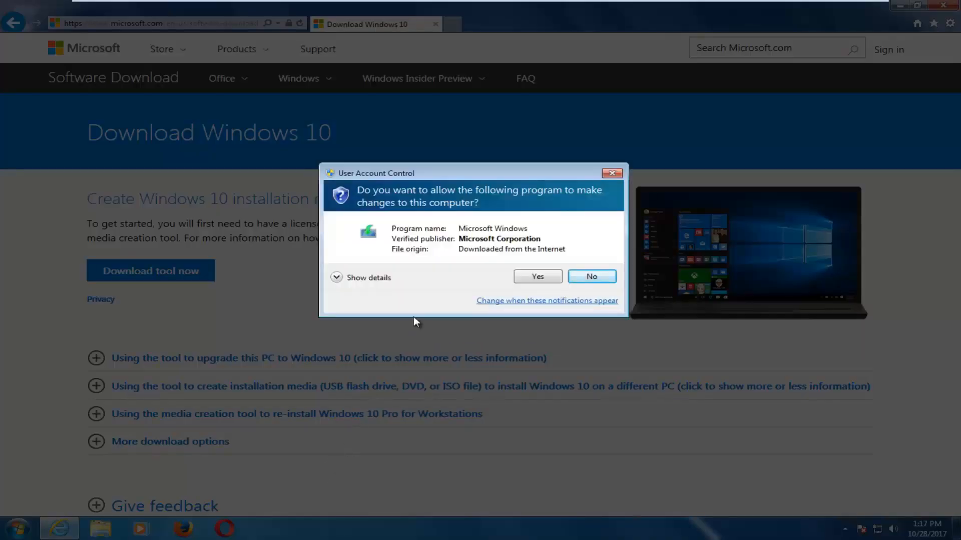
click(537, 278)
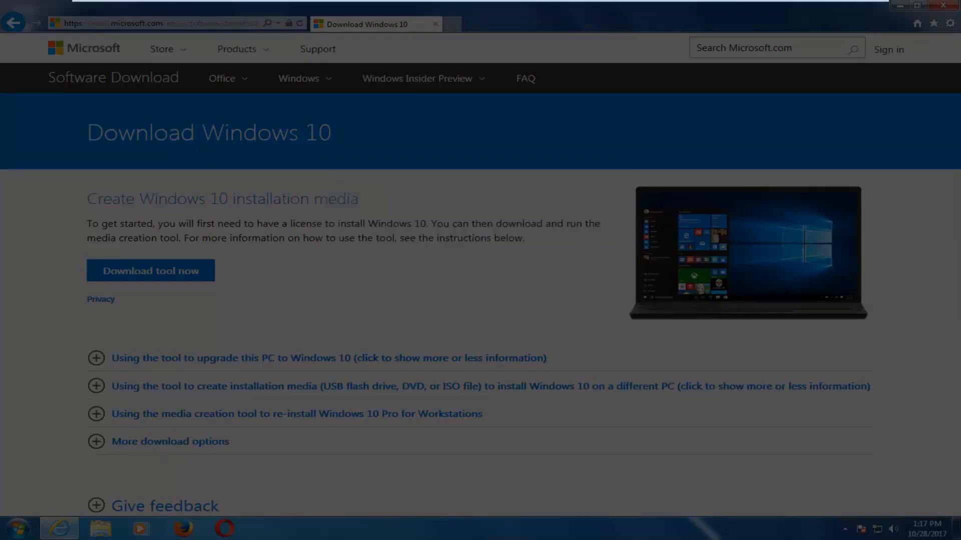
Minimize Internet Explorer and accept the Windows 10 license terms.
click(899, 6)
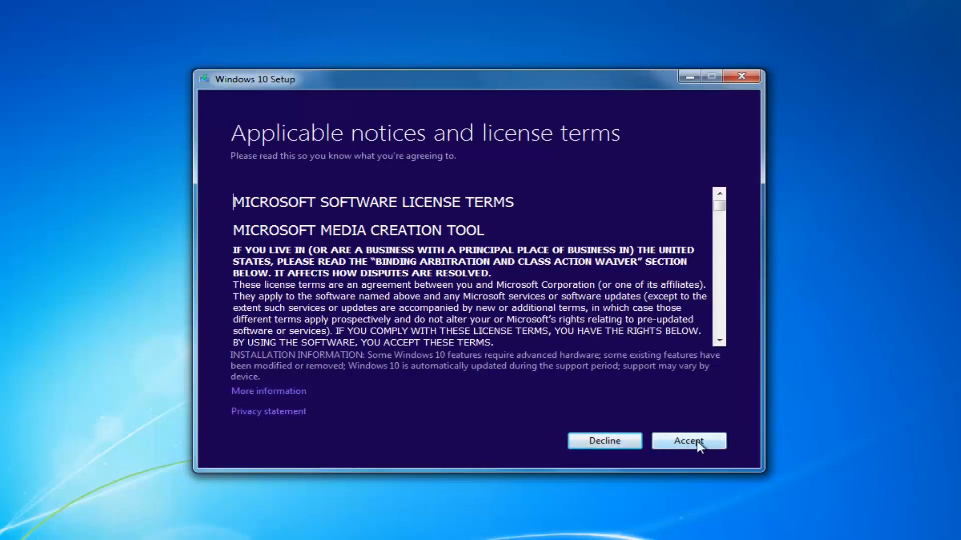
click(673, 441)
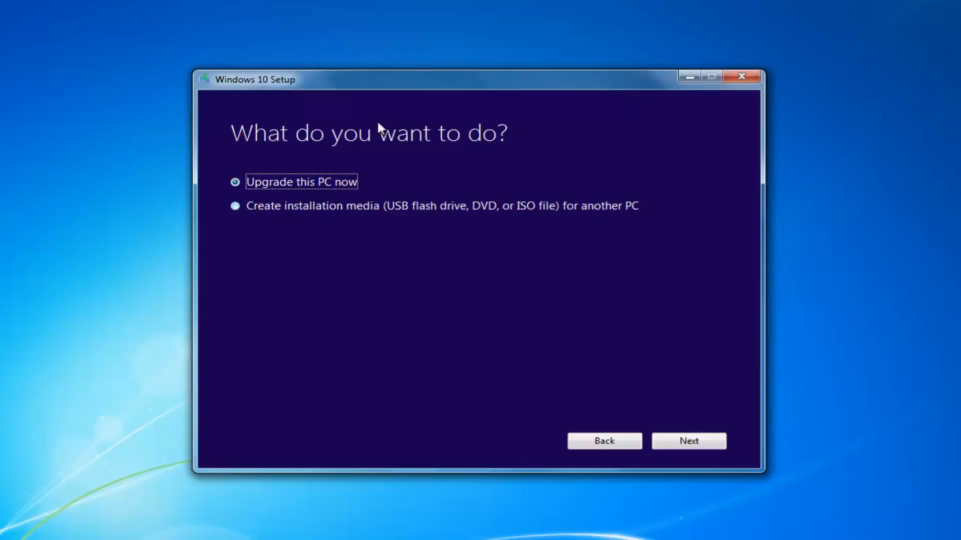
Choose 'Create installation media for another PC' and continue.
click(234, 209)
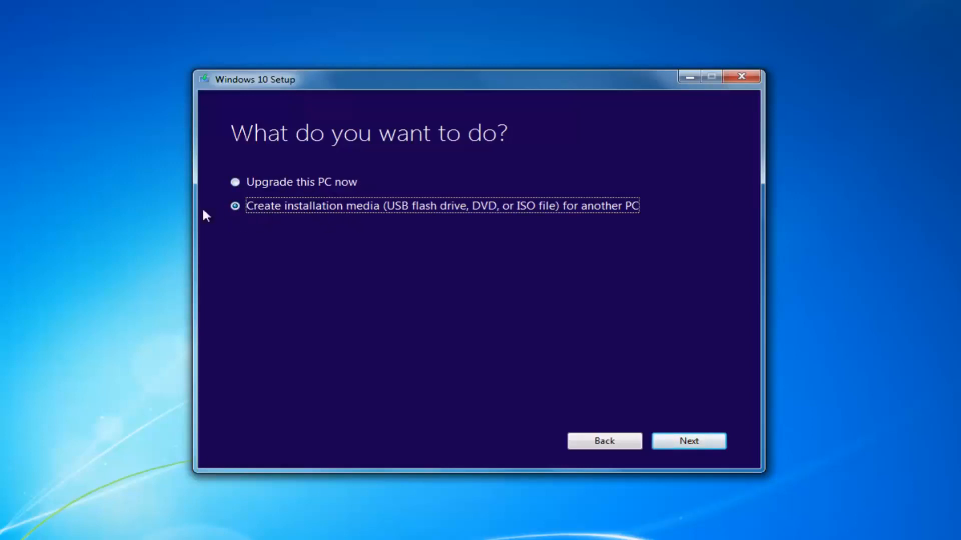
click(681, 441)
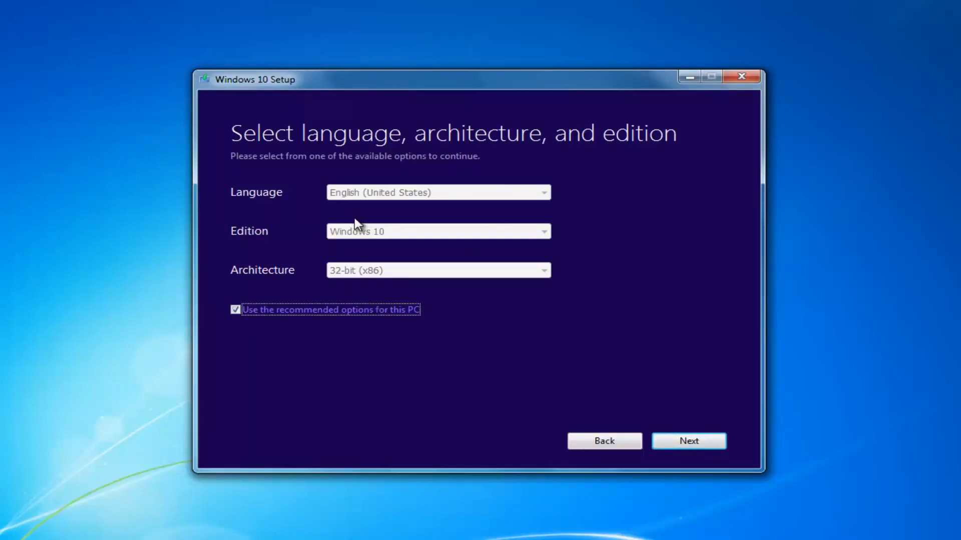
Turn off the recommended options for this PC and keep 32-bit (x86) architecture.
click(233, 309)
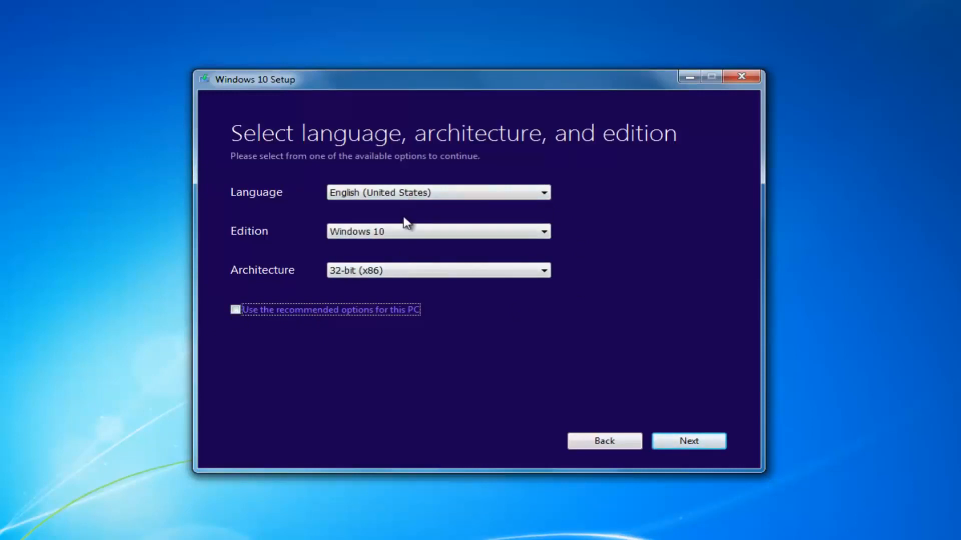
click(385, 270)
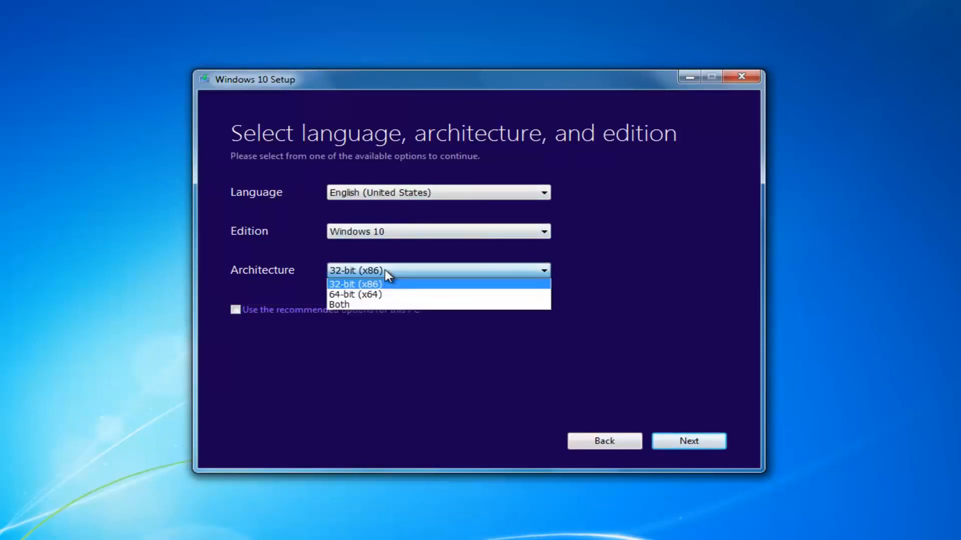
click(385, 270)
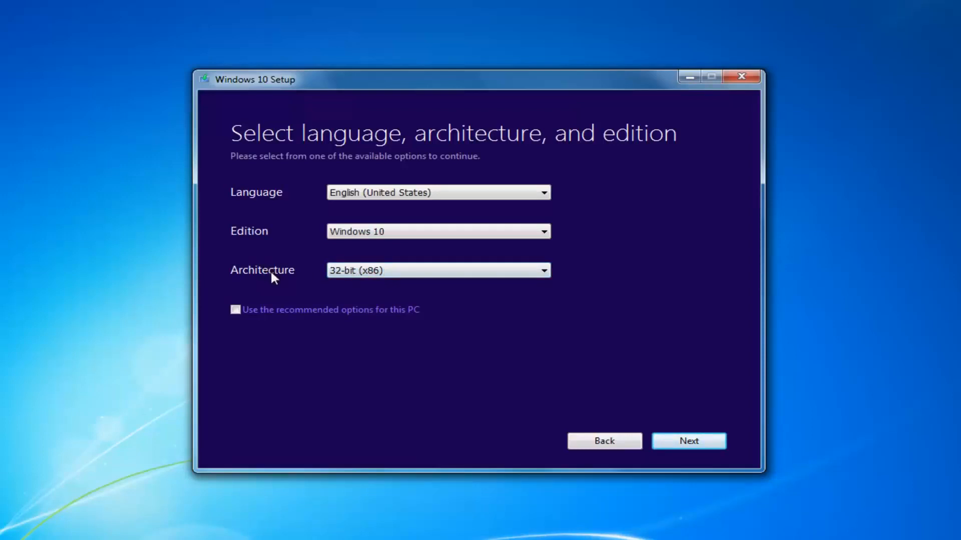
click(362, 270)
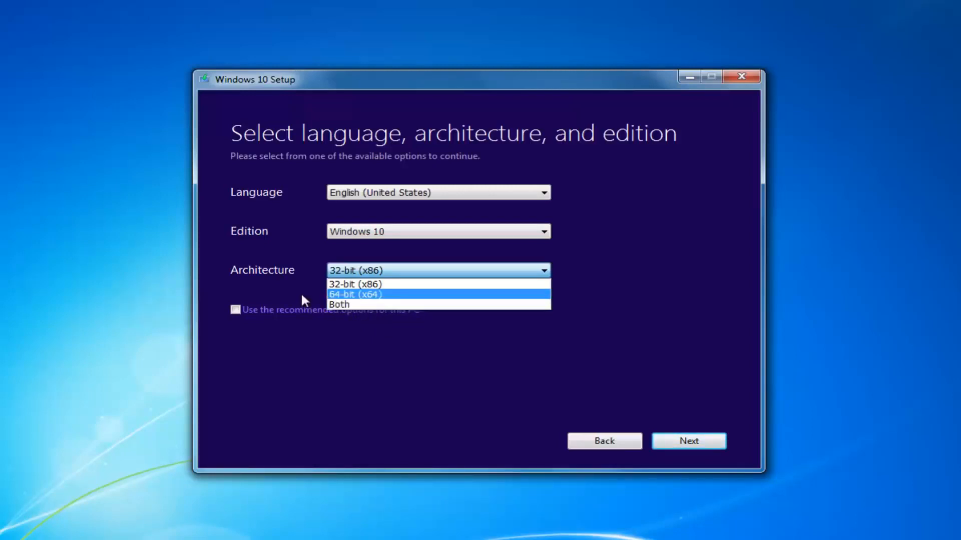
click(296, 269)
Keep Windows 10 edition and English (United States) language, then proceed to media selection.
click(334, 233)
click(375, 235)
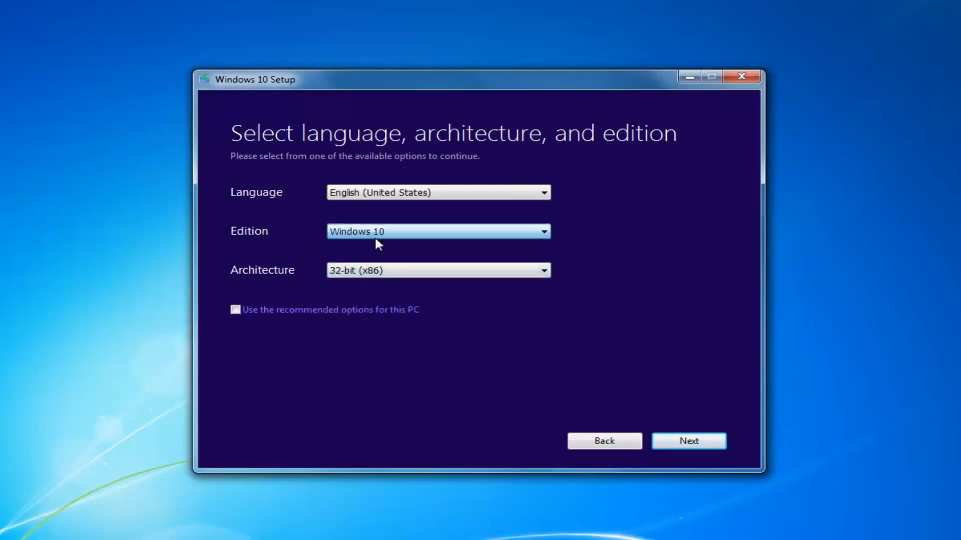
click(378, 235)
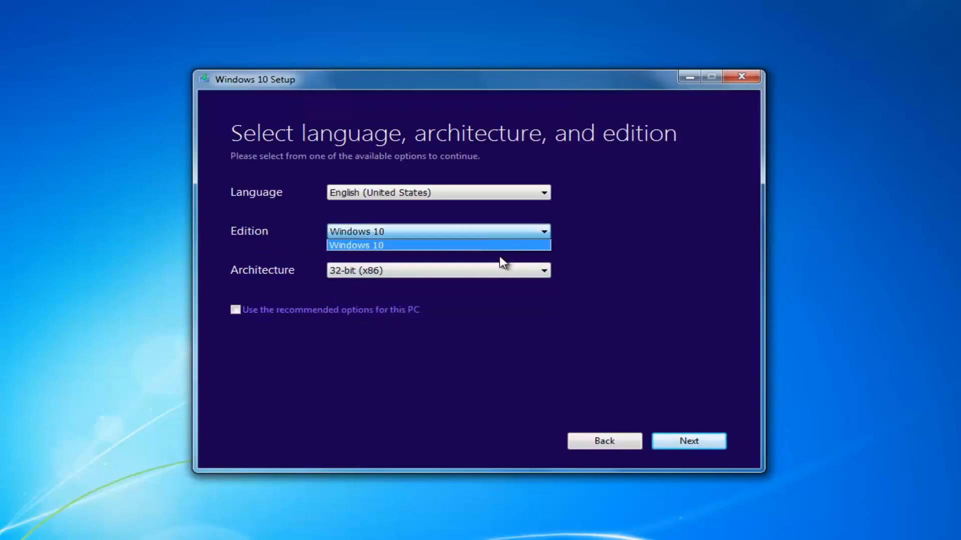
click(346, 233)
click(466, 236)
click(473, 233)
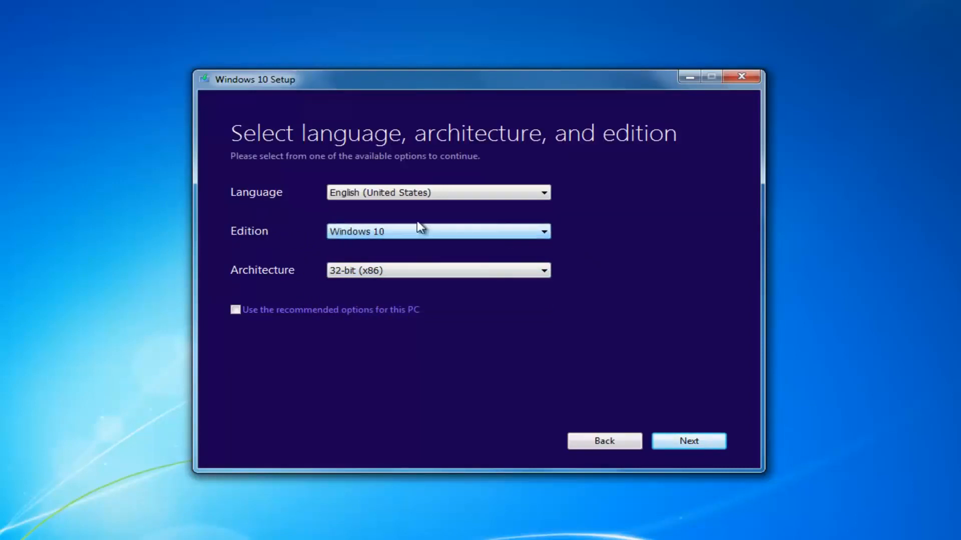
click(400, 198)
click(649, 210)
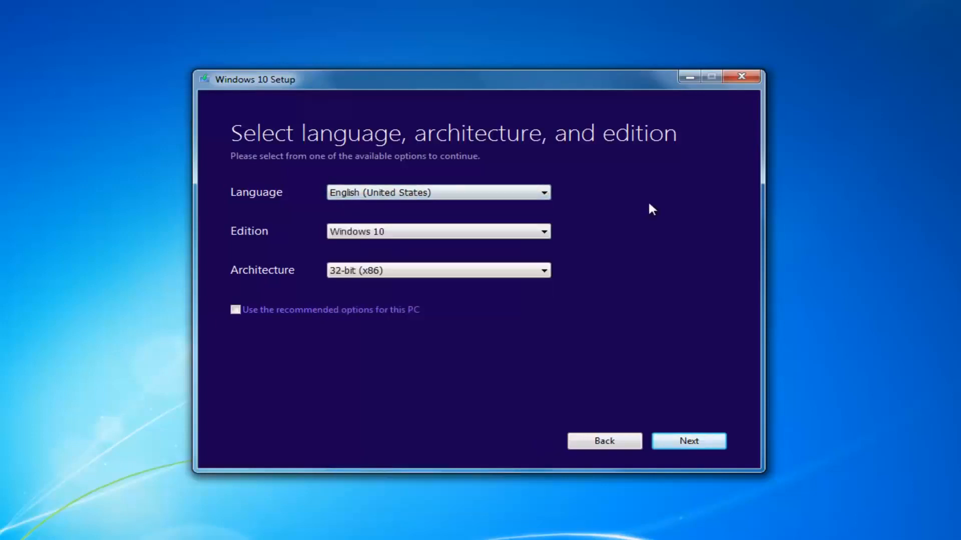
click(693, 442)
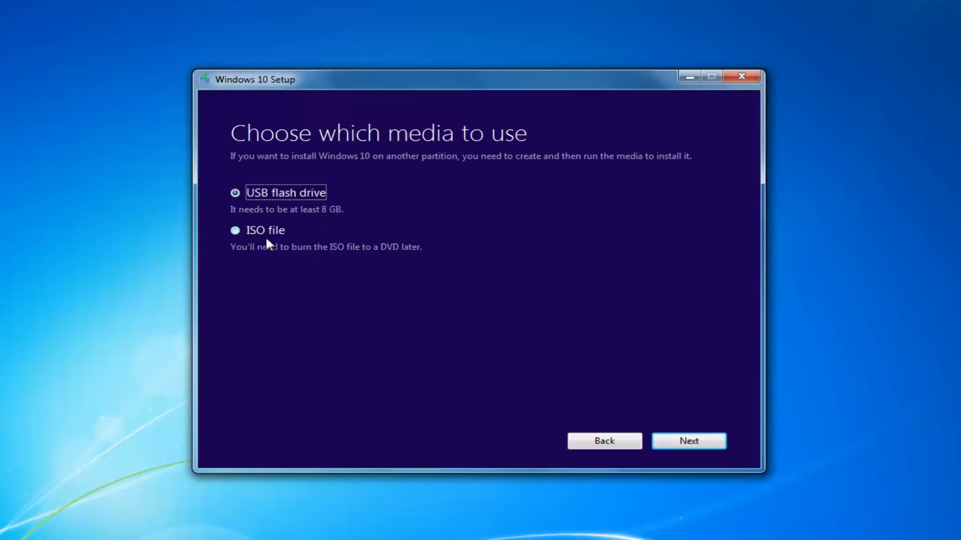
Select ISO file as the installation media and continue.
click(238, 231)
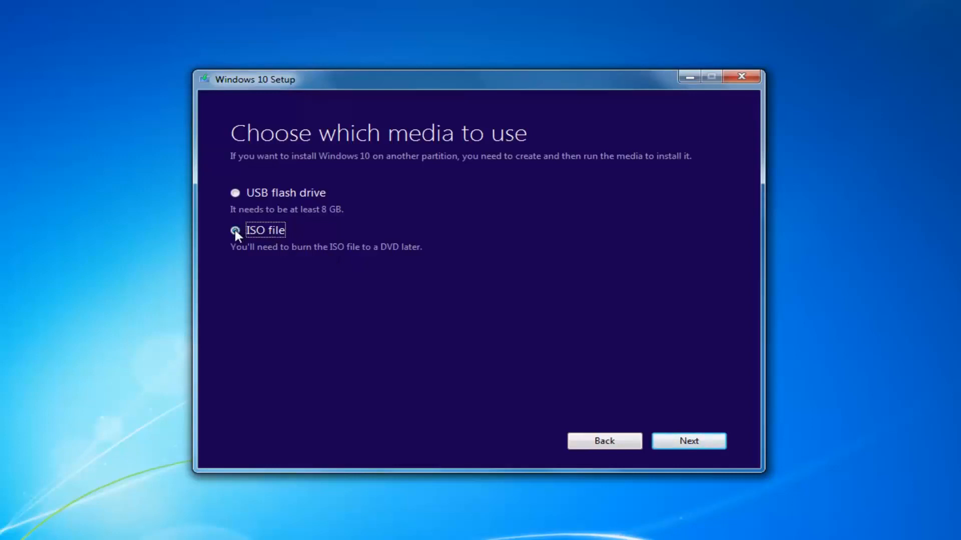
click(679, 443)
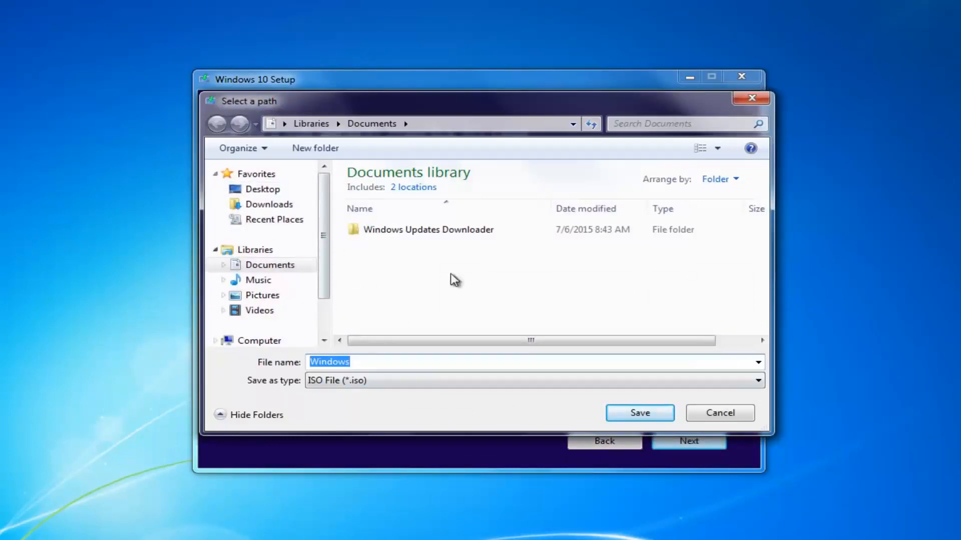
Save the Windows 10 ISO to the Desktop to start the download.
click(262, 189)
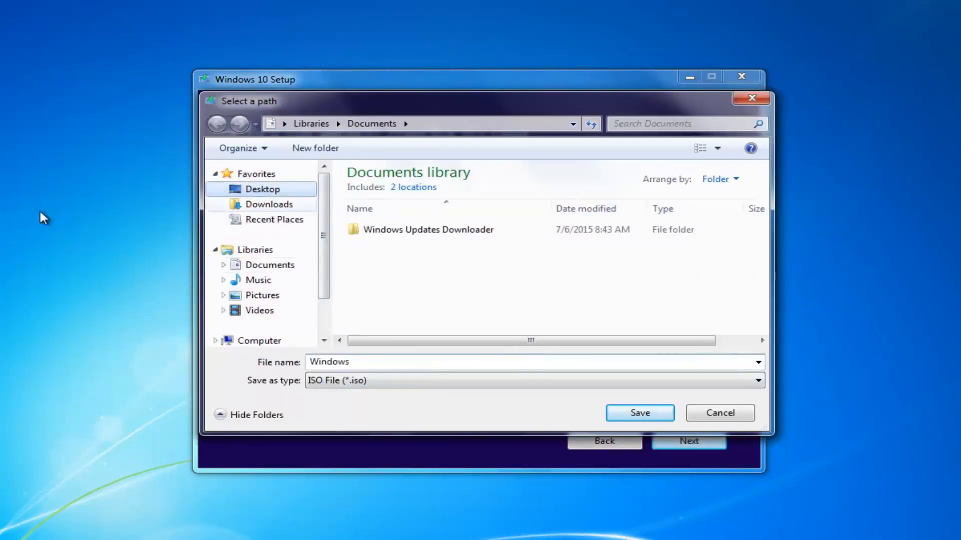
click(641, 412)
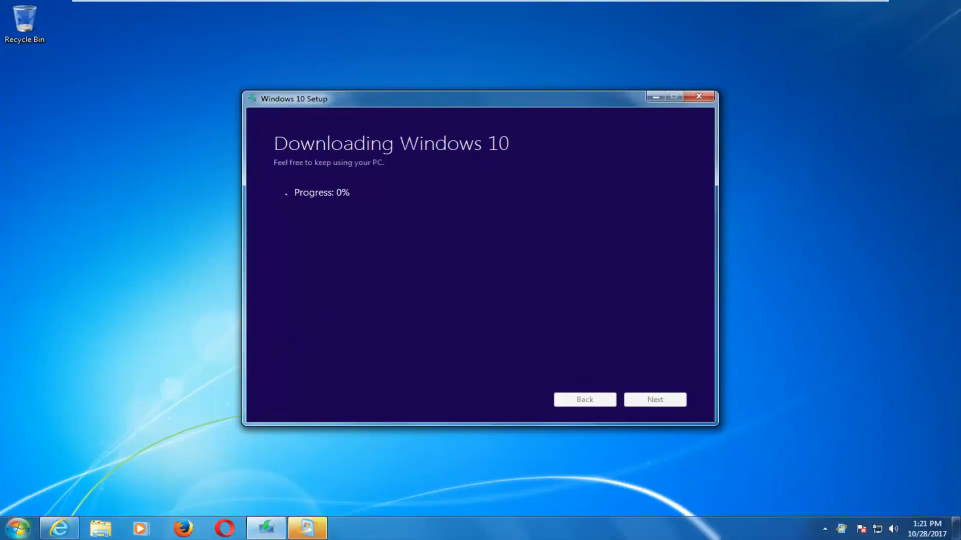
Open Computer from the Start menu to view Local Disk (C:) and the DVD RW drive.
click(17, 528)
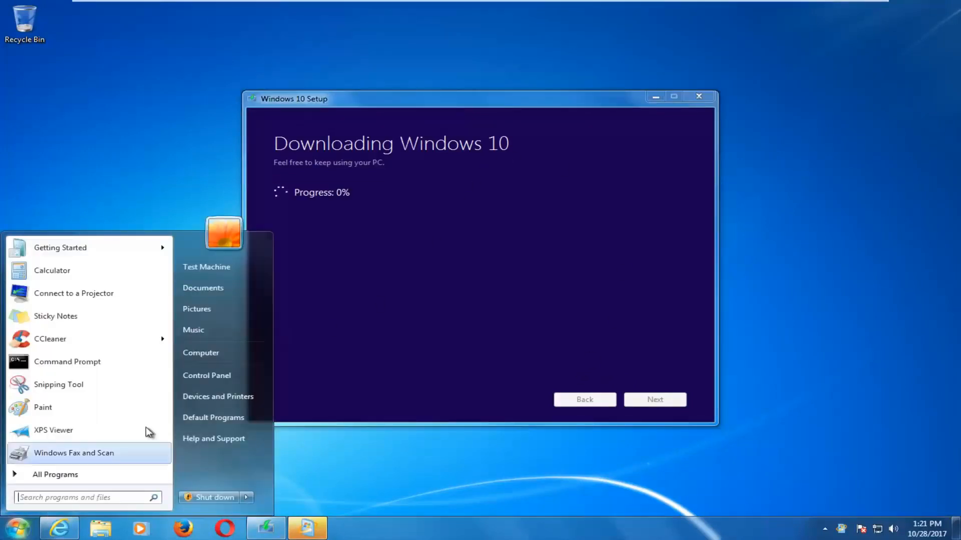
click(206, 352)
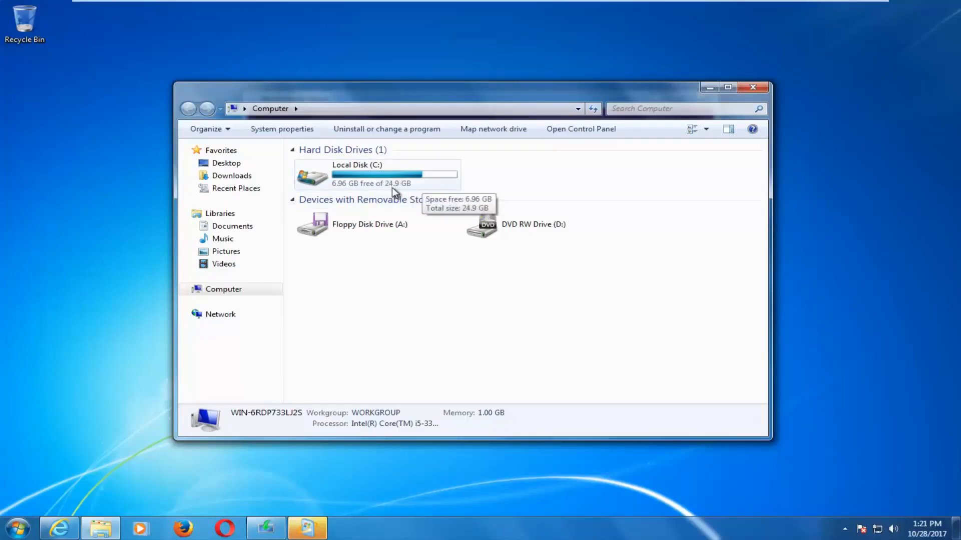
Close the Computer Explorer window so the PC can boot the Windows 10 media.
click(752, 86)
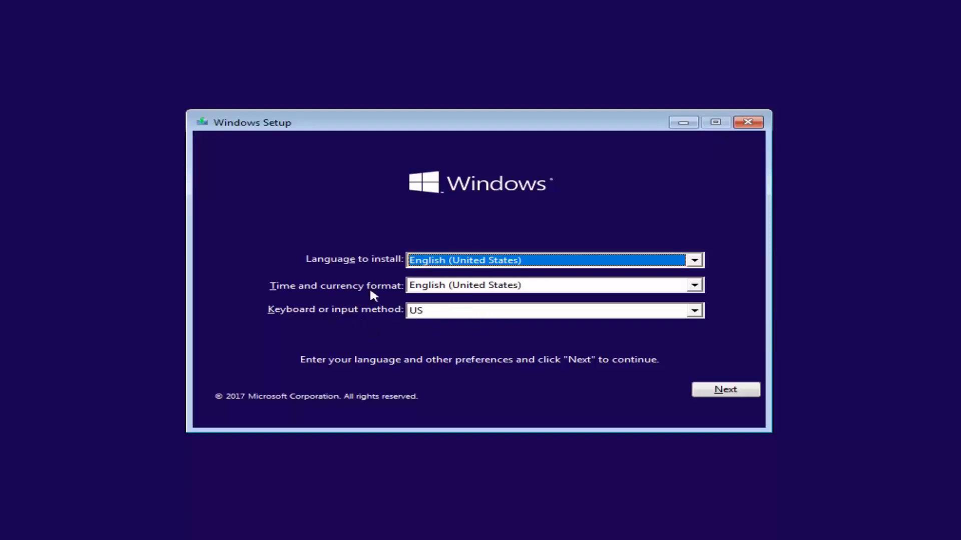
Keep English (United States) with the US keyboard and start Install now.
click(703, 393)
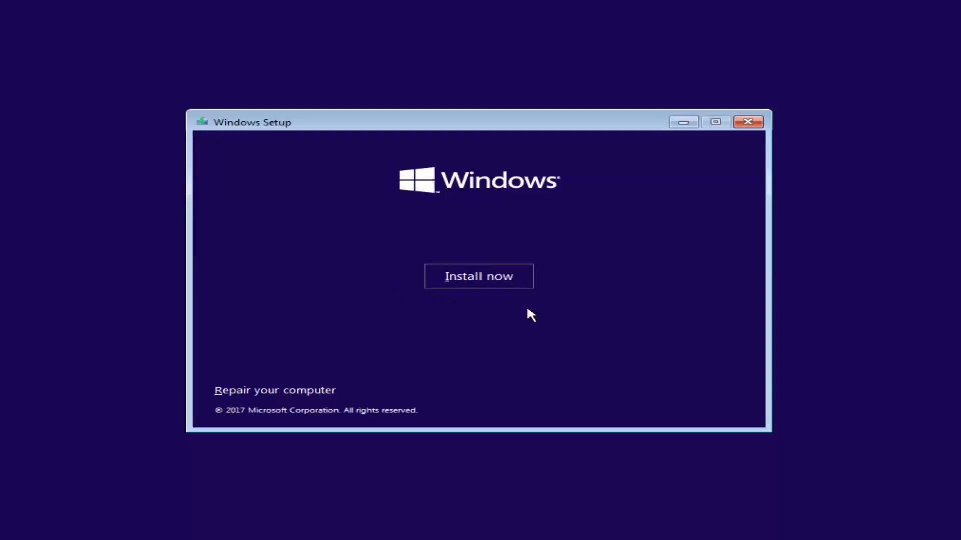
click(476, 288)
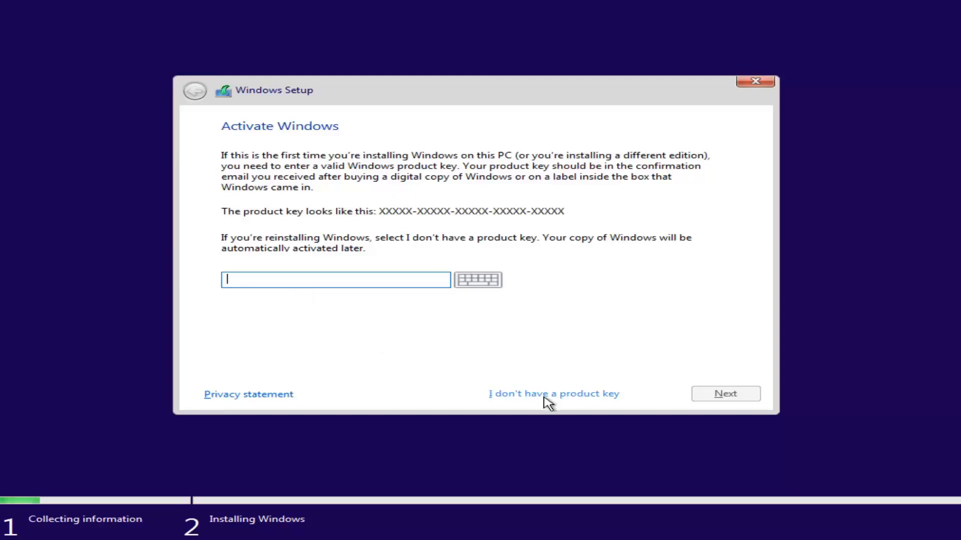
Skip the product key and choose Windows 10 Pro (x86) as the edition.
click(514, 395)
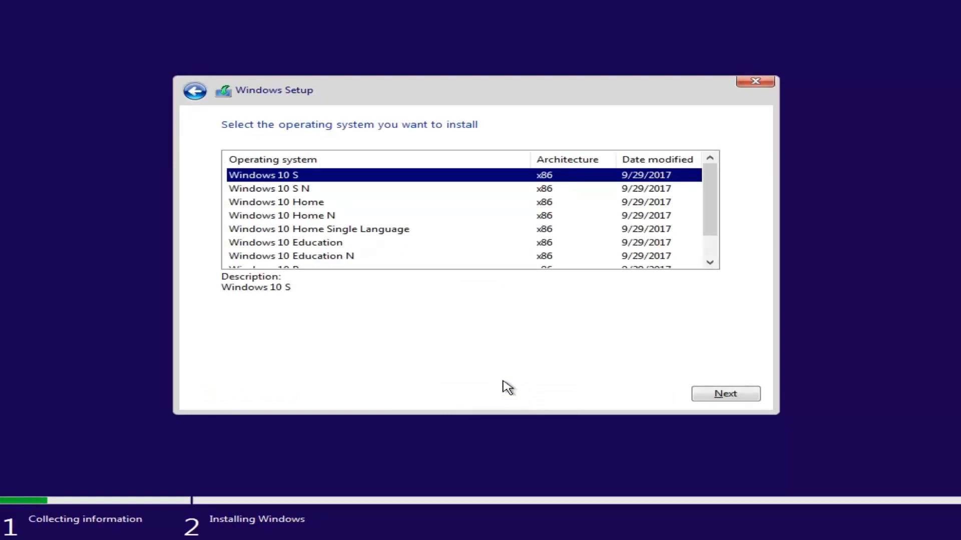
mouse_move(704, 193)
mouse_down()
mouse_move(703, 216)
mouse_move(705, 194)
mouse_up()
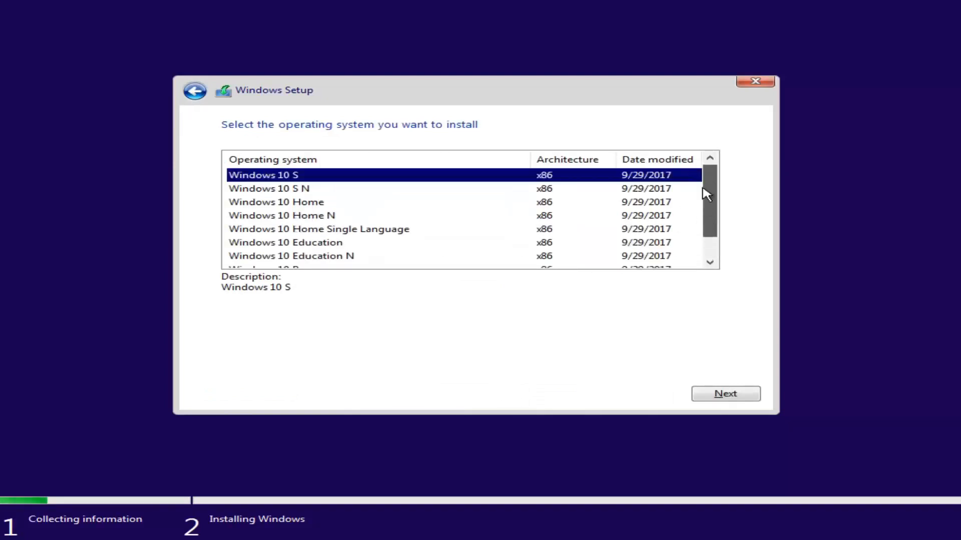
click(306, 203)
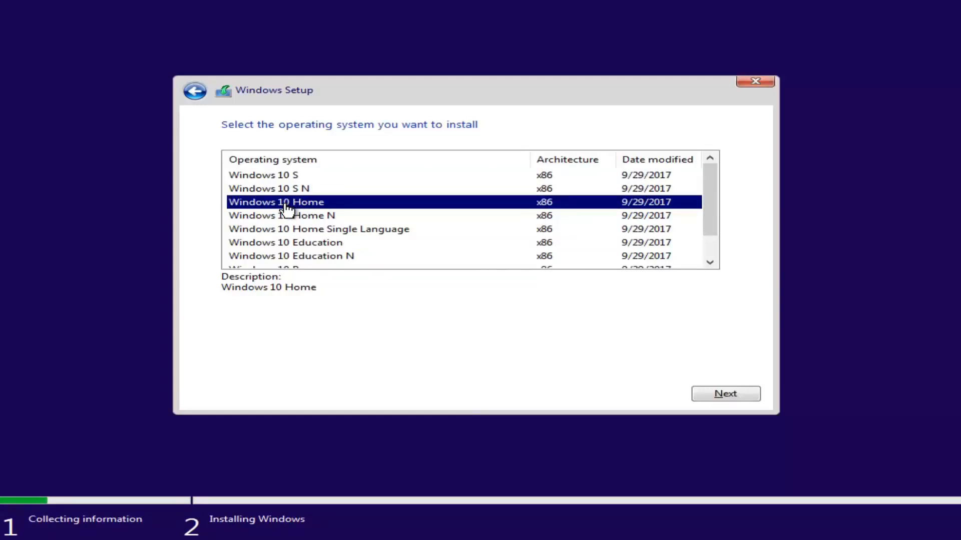
scroll(340, 222, down, 1)
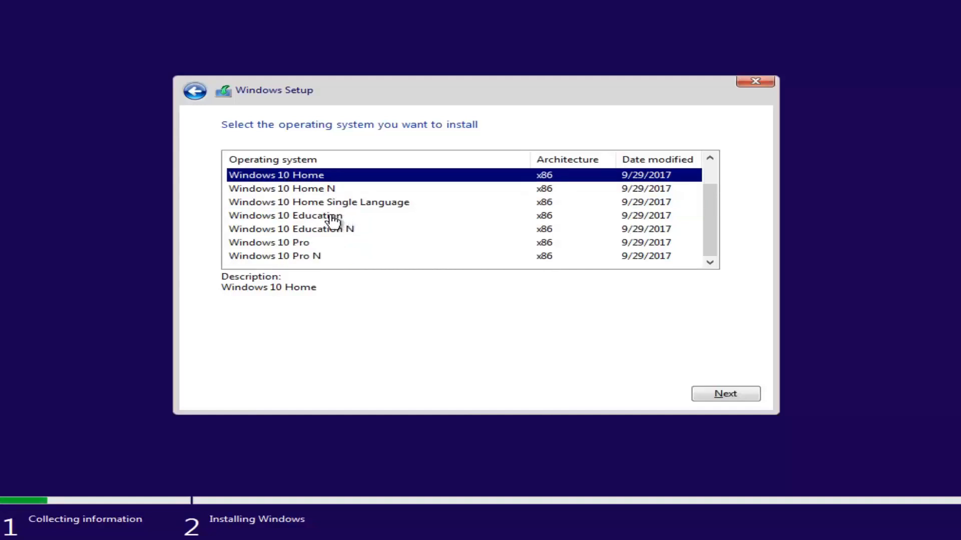
click(248, 245)
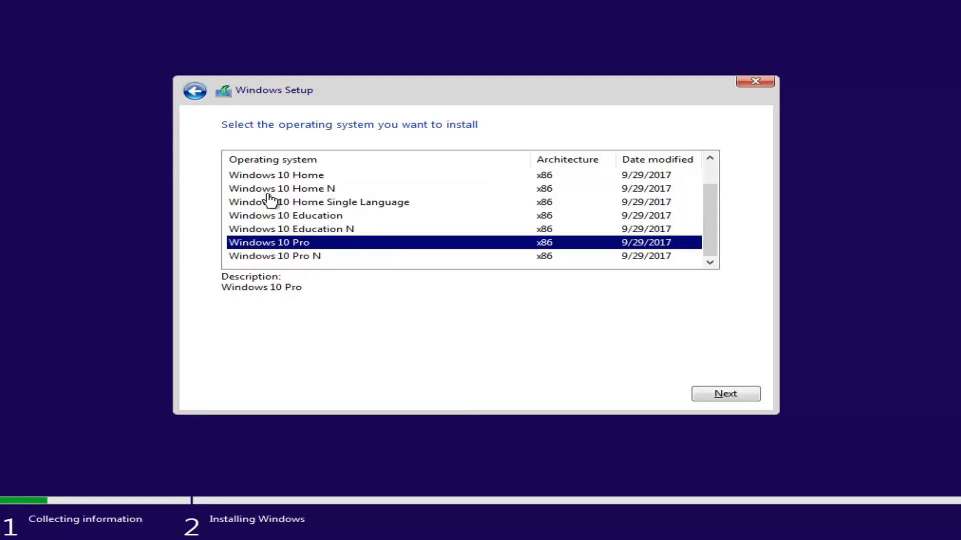
click(722, 396)
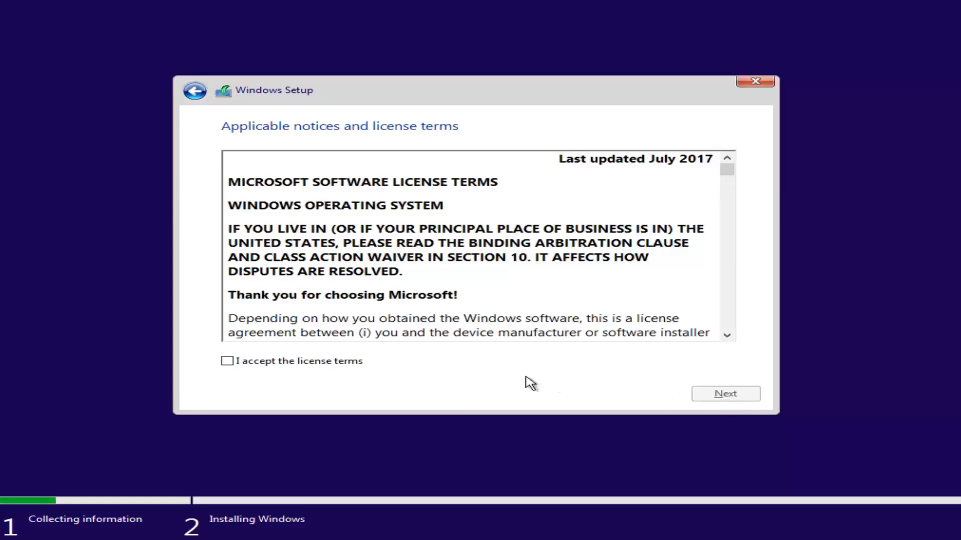
Tick 'I accept the license terms' and move on to the installation type.
click(226, 362)
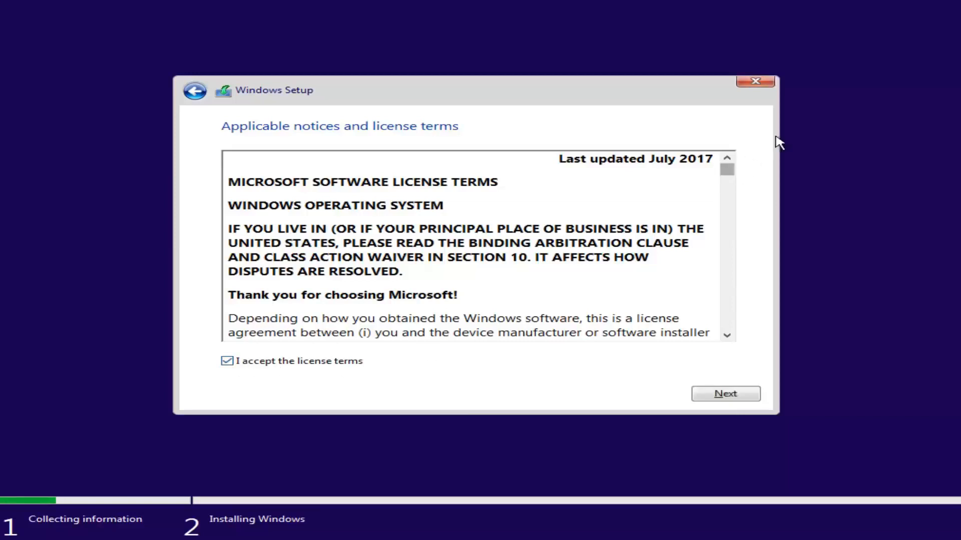
drag(725, 175, 729, 156)
click(724, 396)
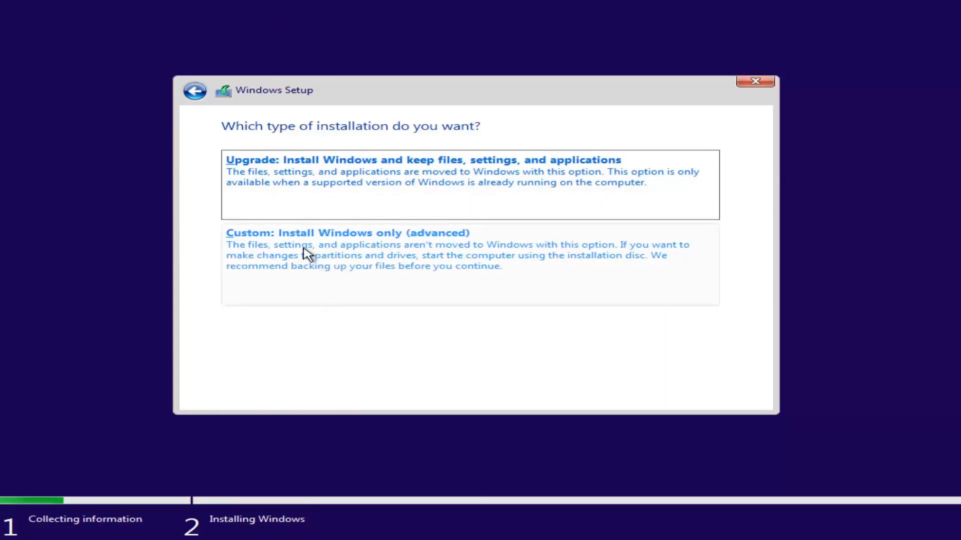
Pick 'Custom: Install Windows only (advanced)' as the installation type.
click(283, 270)
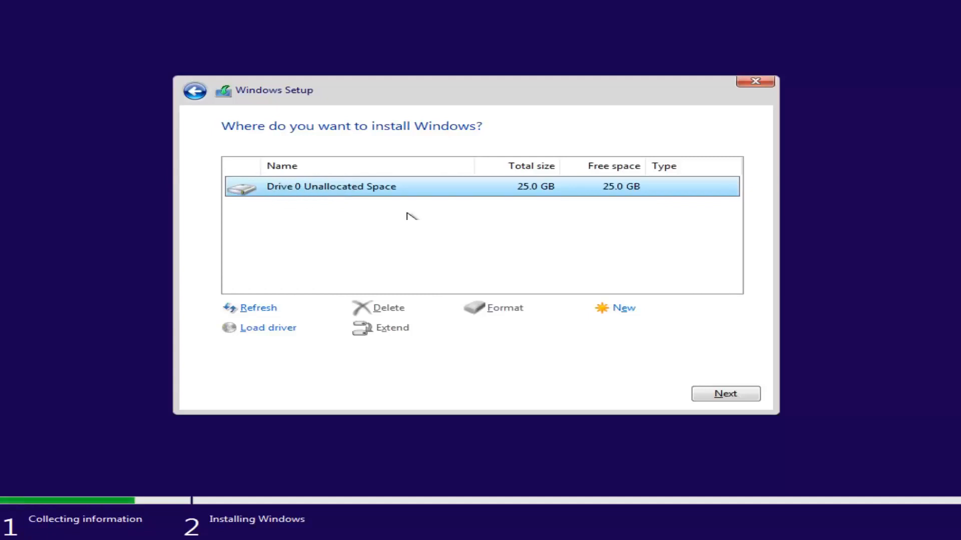
Install Windows onto Drive 0's 25.0 GB unallocated space.
click(720, 395)
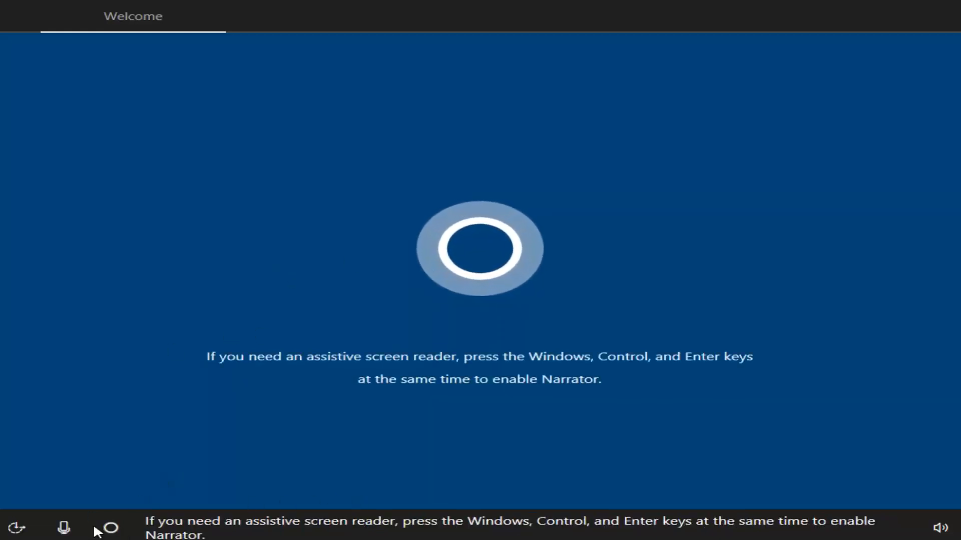
Check the speaker volume level, then dismiss the volume popup.
click(935, 528)
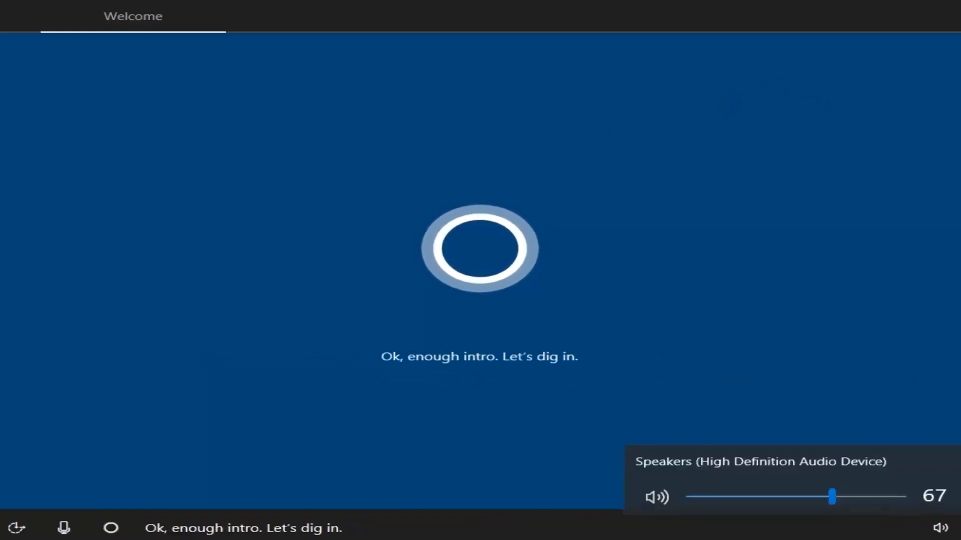
click(583, 357)
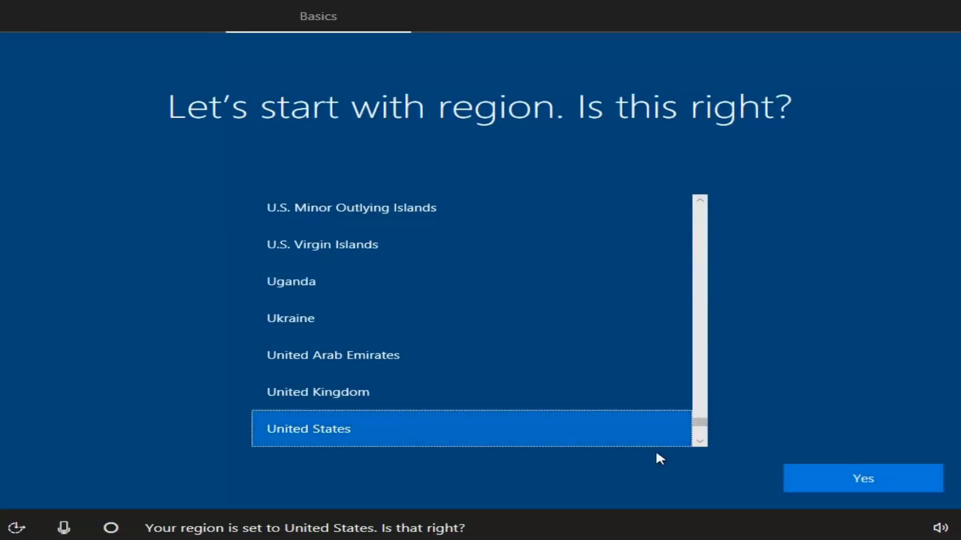
Confirm United States as region and US keyboard, skipping a second layout.
click(837, 480)
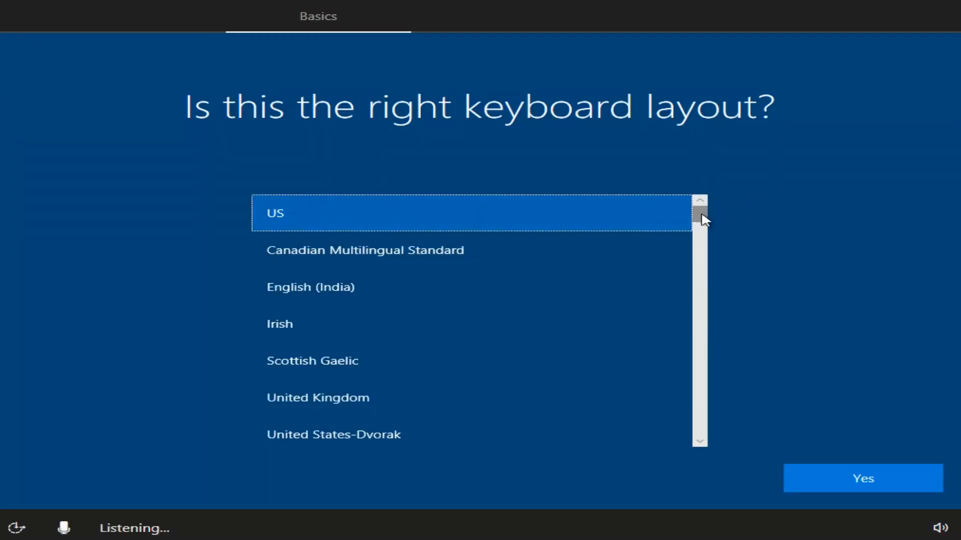
mouse_move(704, 219)
mouse_down()
mouse_move(699, 279)
mouse_move(699, 214)
mouse_up()
click(844, 480)
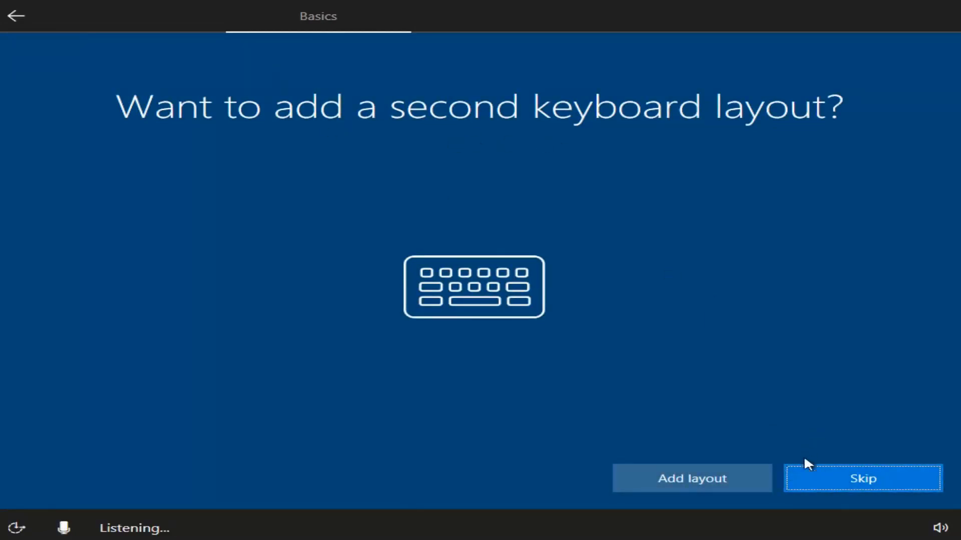
click(858, 479)
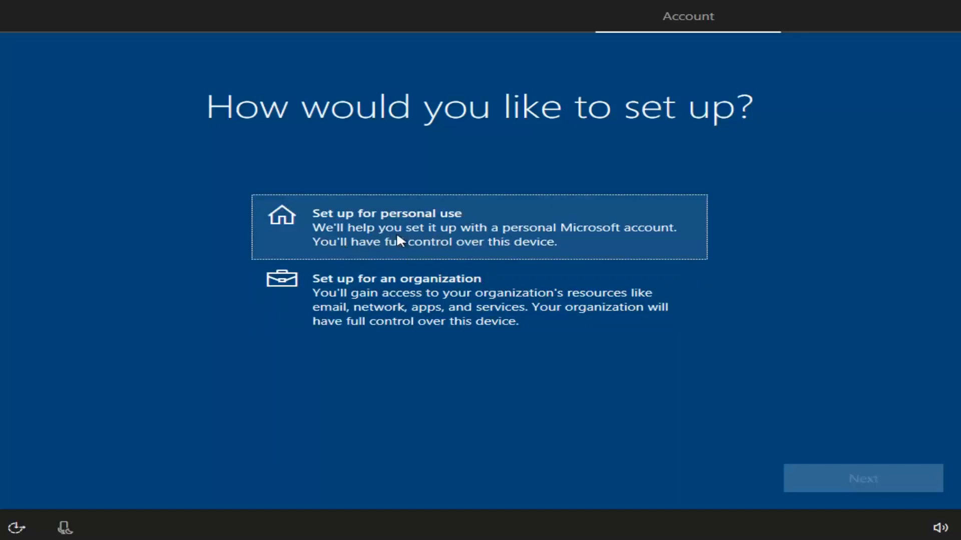
Select 'Set up for personal use' on the Account page.
click(357, 235)
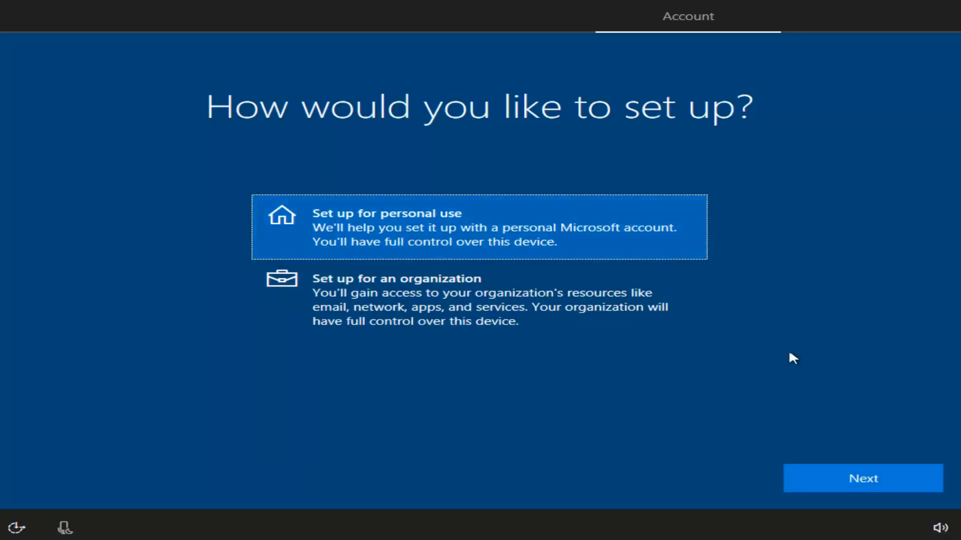
Confirm personal use, choose Offline account, and decline signing in with Microsoft.
click(827, 481)
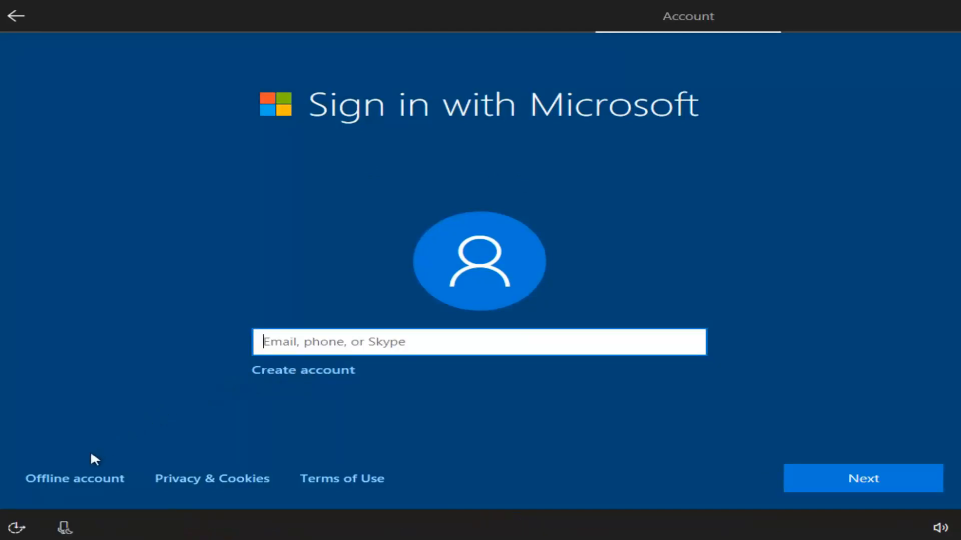
click(69, 478)
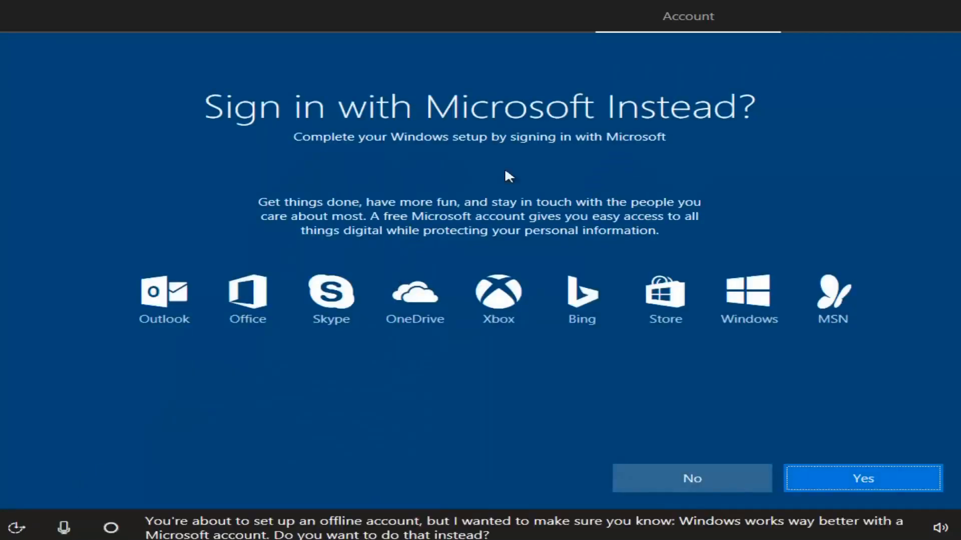
click(670, 476)
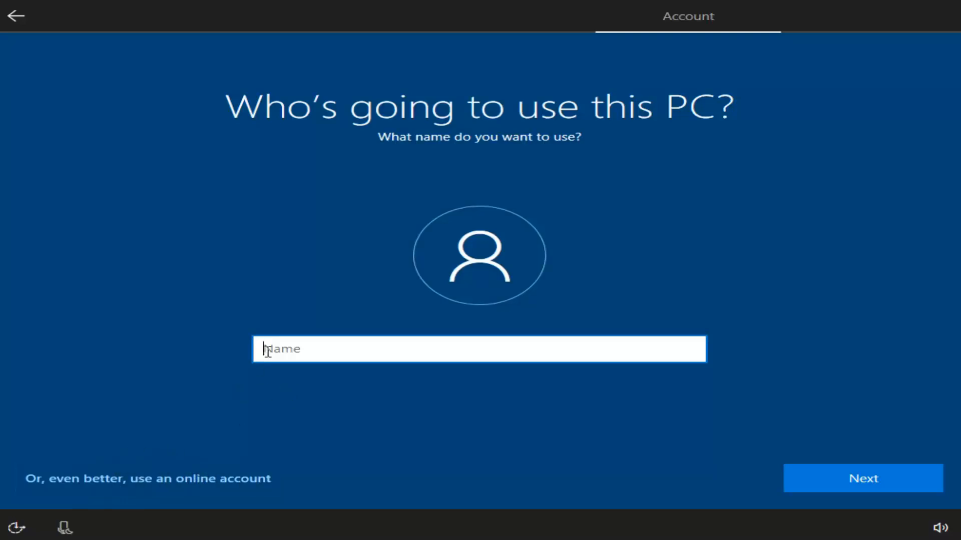
Enter the account holder's full name as the local account name.
text(Test)
key(BackSpace)
key(BackSpace)
key(BackSpace)
key(BackSpace)
text(John Smith)
click(831, 480)
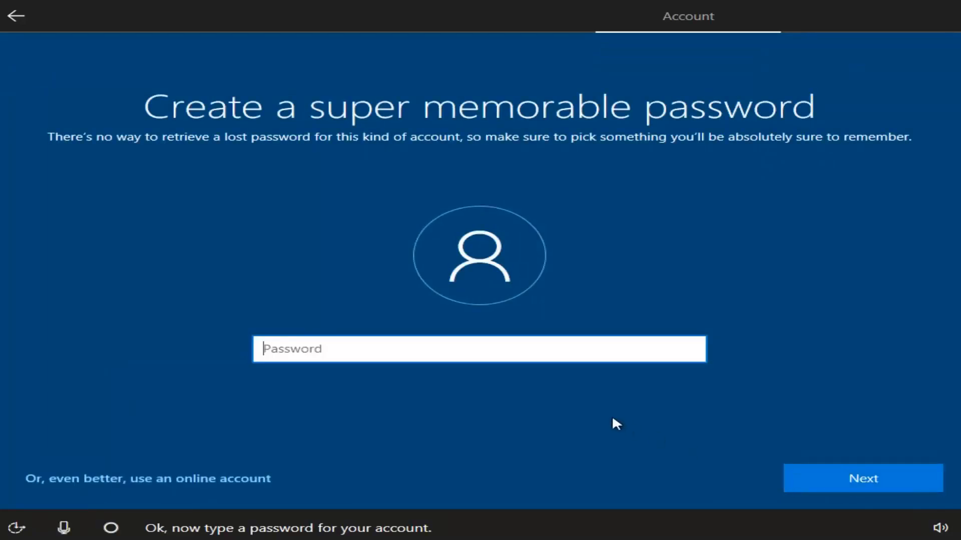
Set the account password and confirm it by entering it a second time.
text(•••••••••)
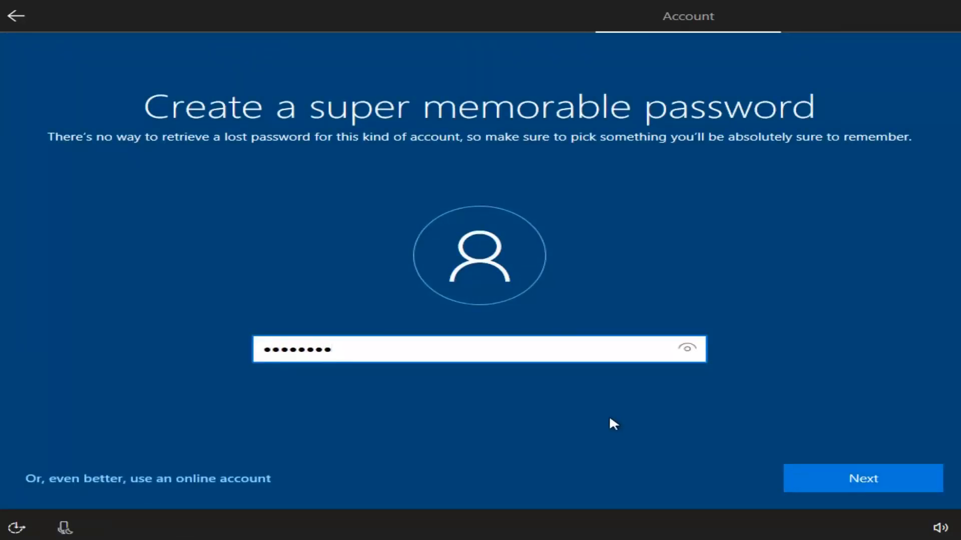
key(ctrl+a)
text(••••••)
key(ctrl+a)
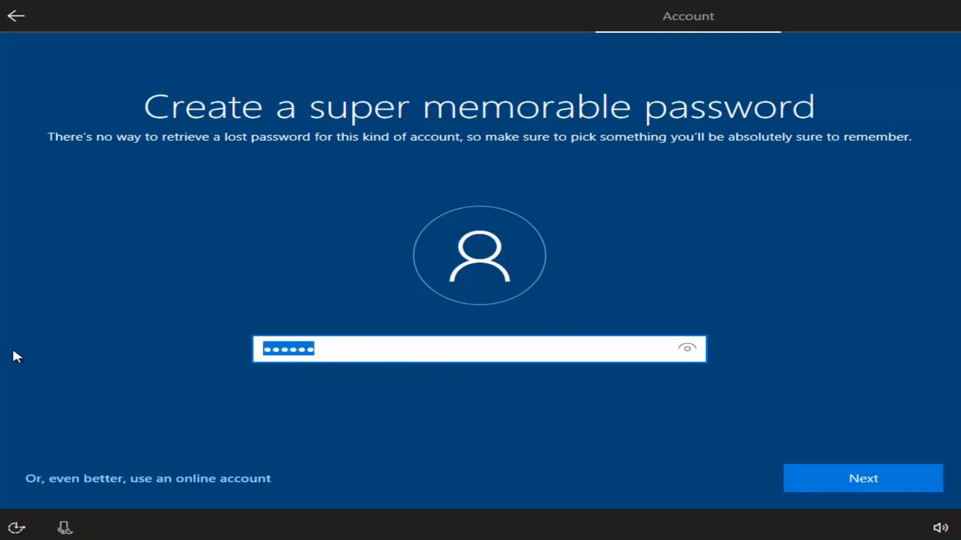
text(•••••••••)
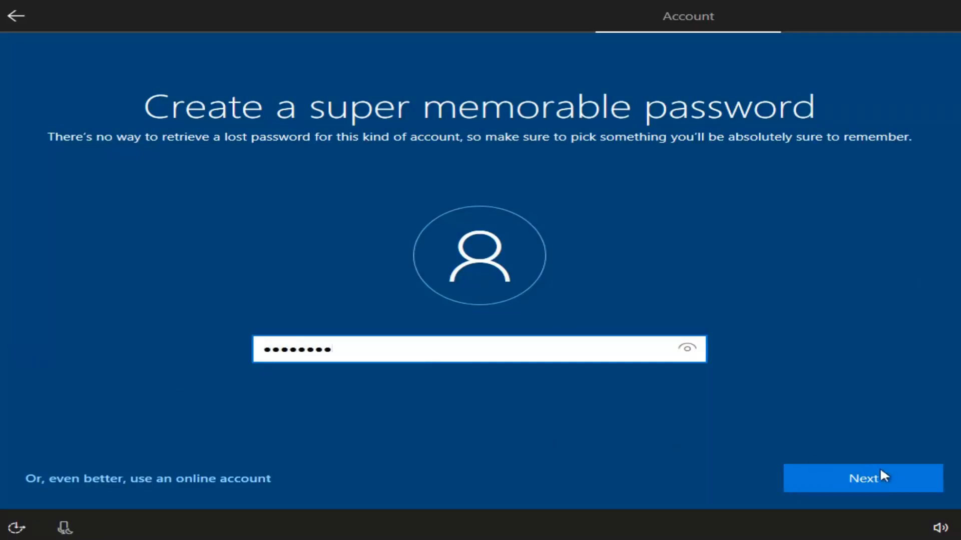
click(881, 473)
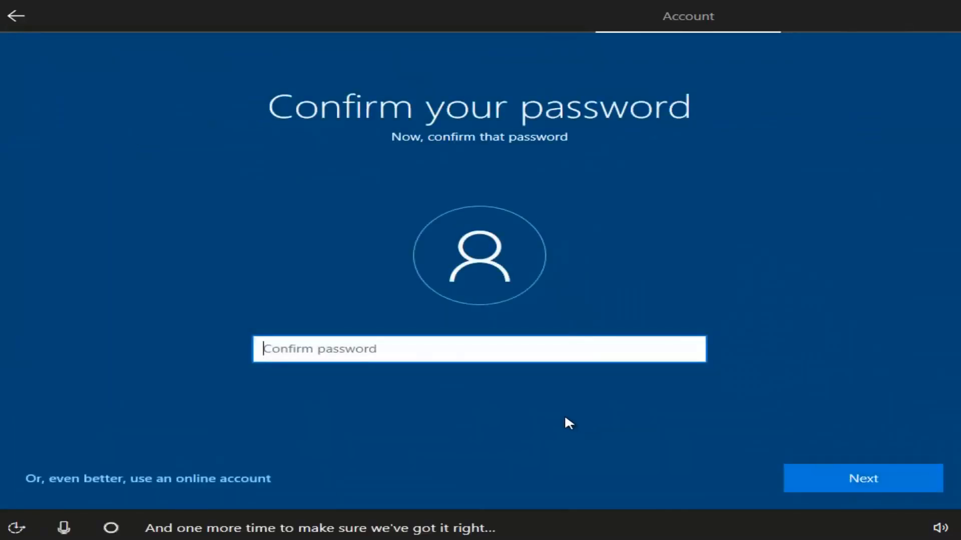
text(•••••••••)
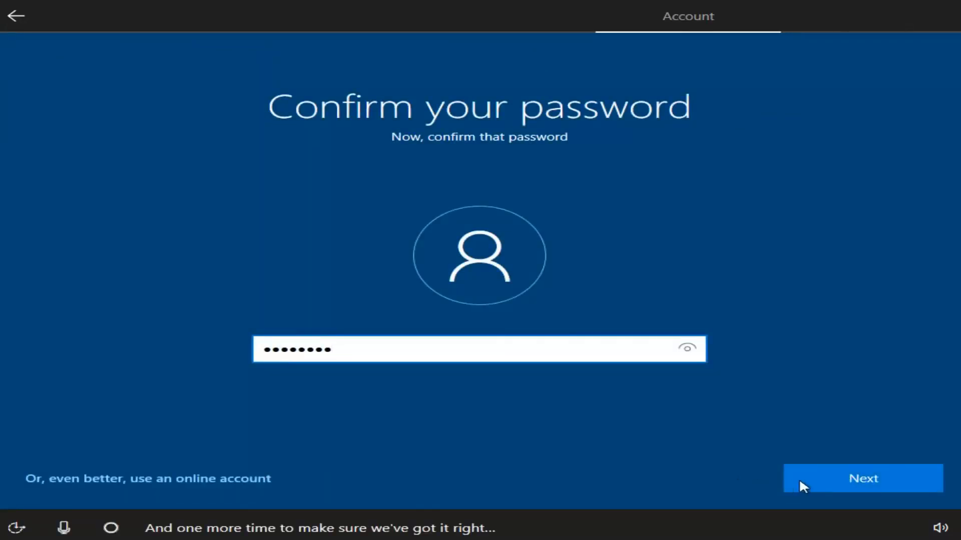
click(800, 483)
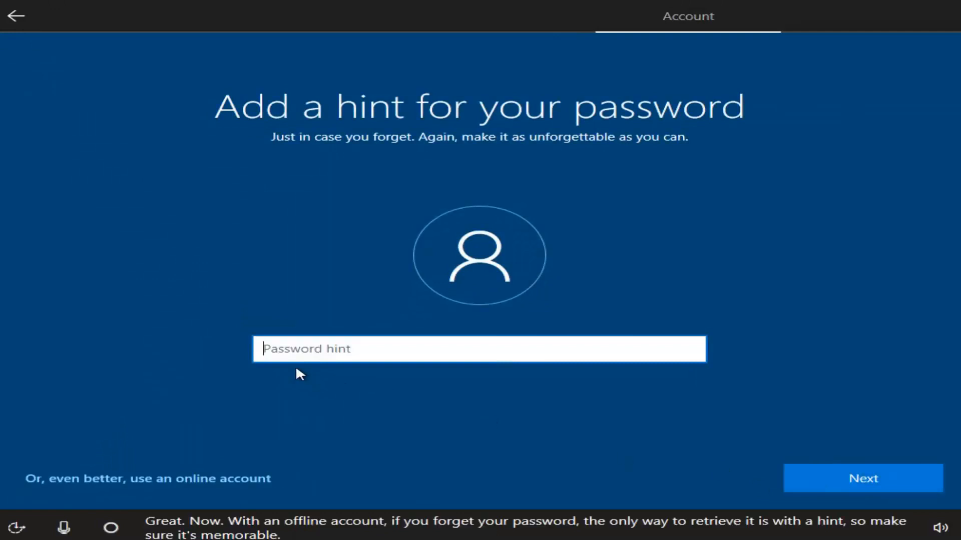
Enter a password hint that Setup accepts because it doesn't contain the password.
text(password)
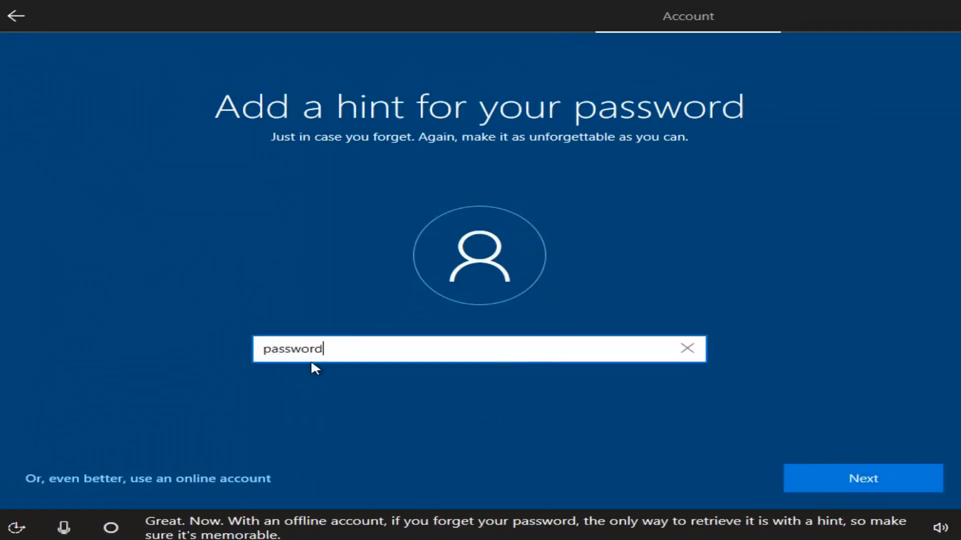
click(831, 483)
click(345, 369)
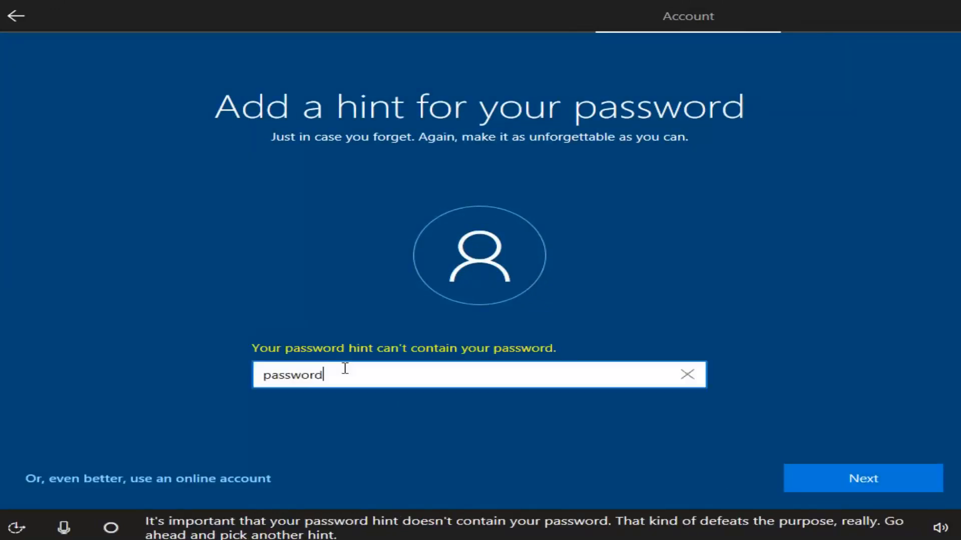
text(1)
click(790, 479)
text(pass-word)
click(873, 490)
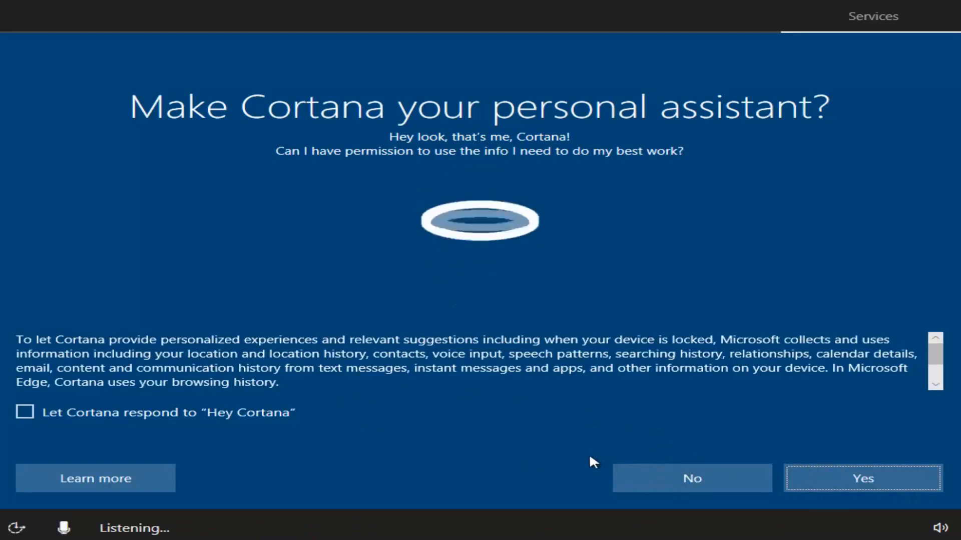
Decline Cortana, turn off Location, Speech, Tailored experiences and Ads, and set Diagnostics to Basic.
click(658, 479)
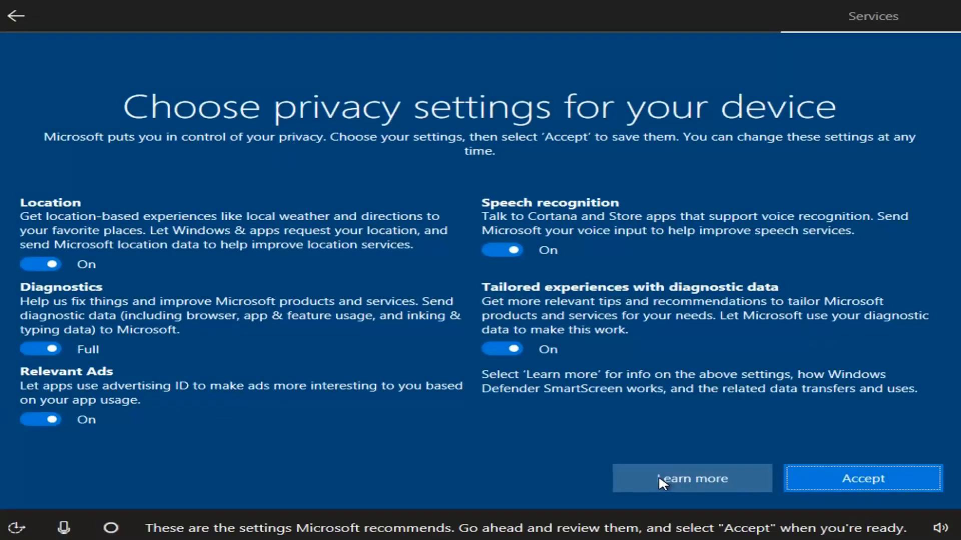
click(43, 265)
click(493, 250)
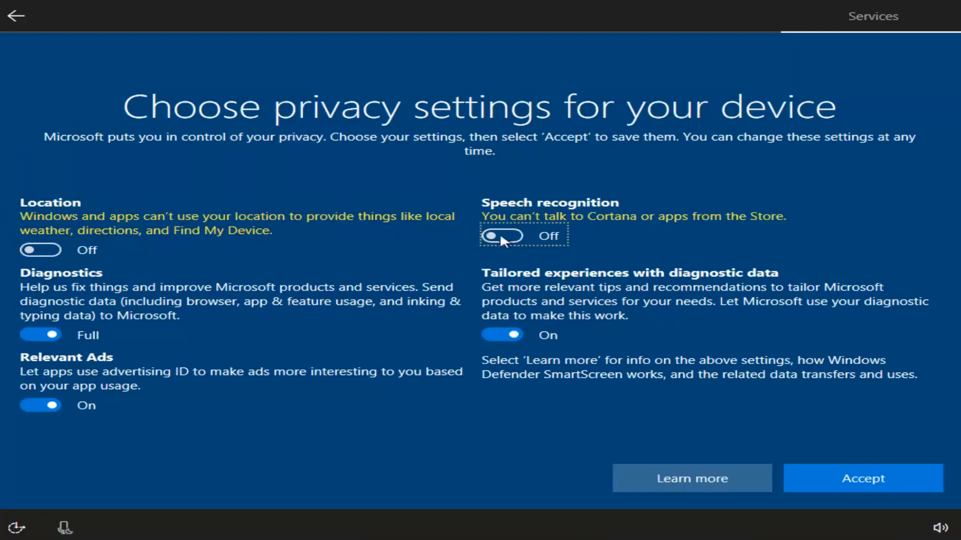
click(495, 335)
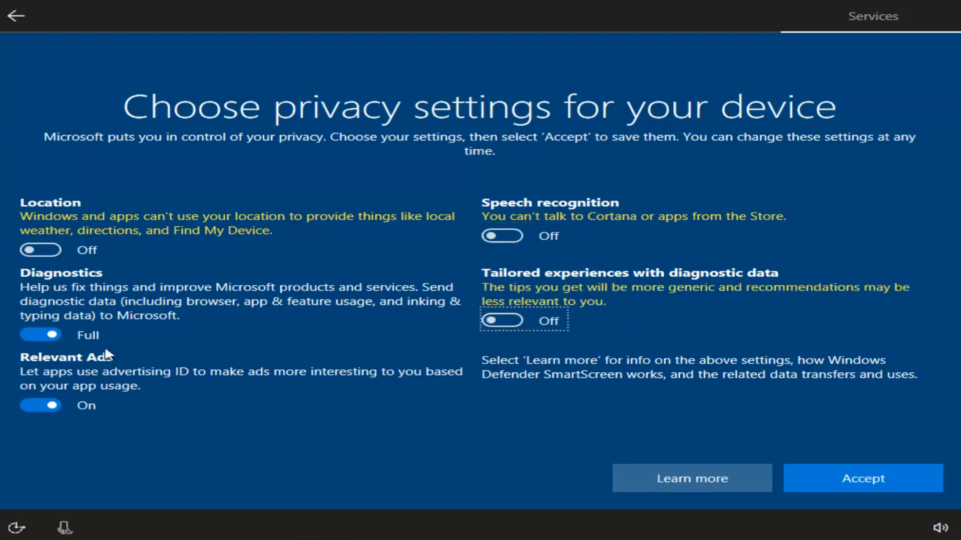
click(35, 402)
click(34, 336)
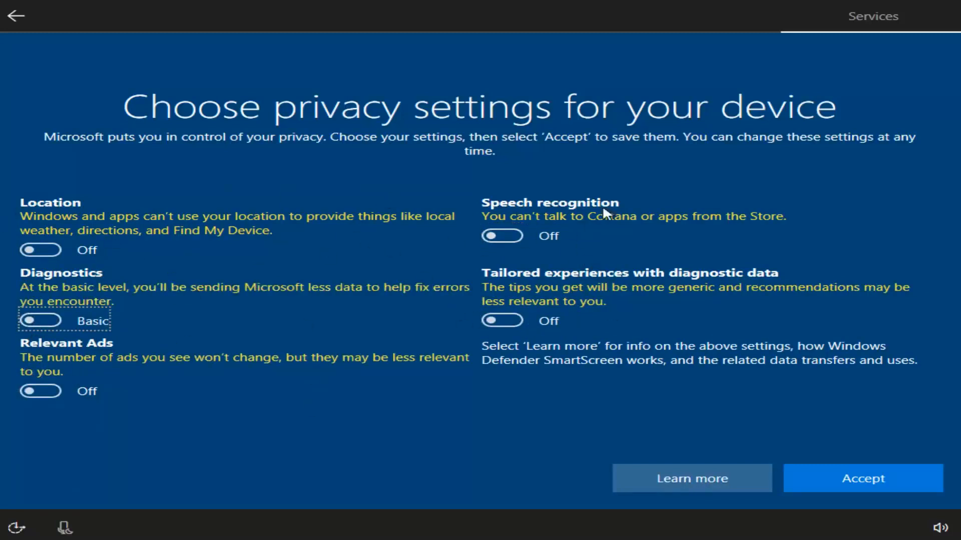
click(810, 482)
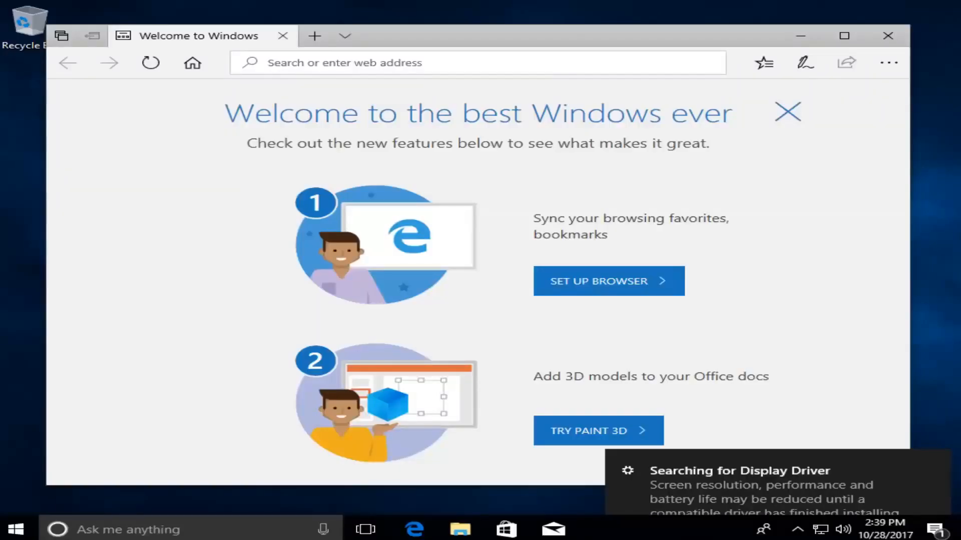
Close the Edge 'Welcome to Windows' window, then open and dismiss the Start menu app list.
click(645, 43)
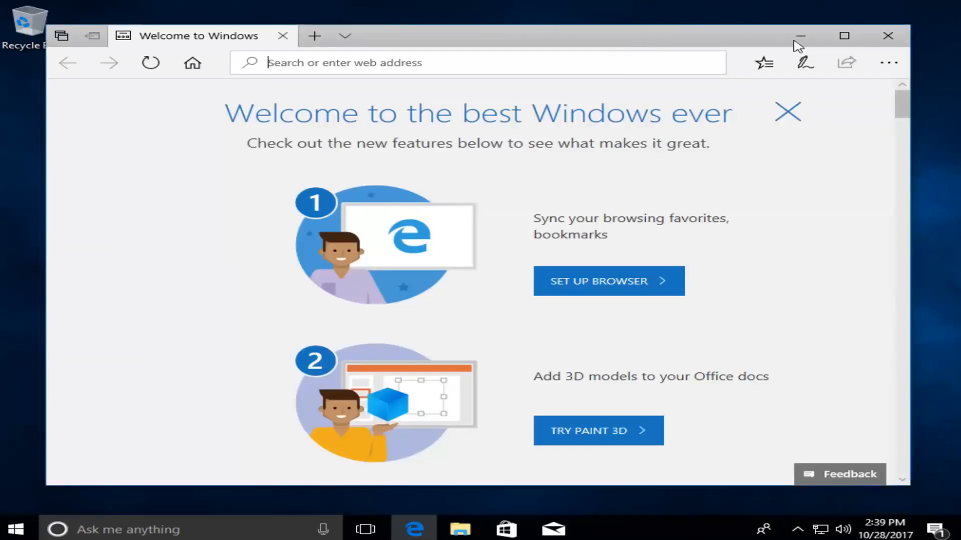
click(887, 35)
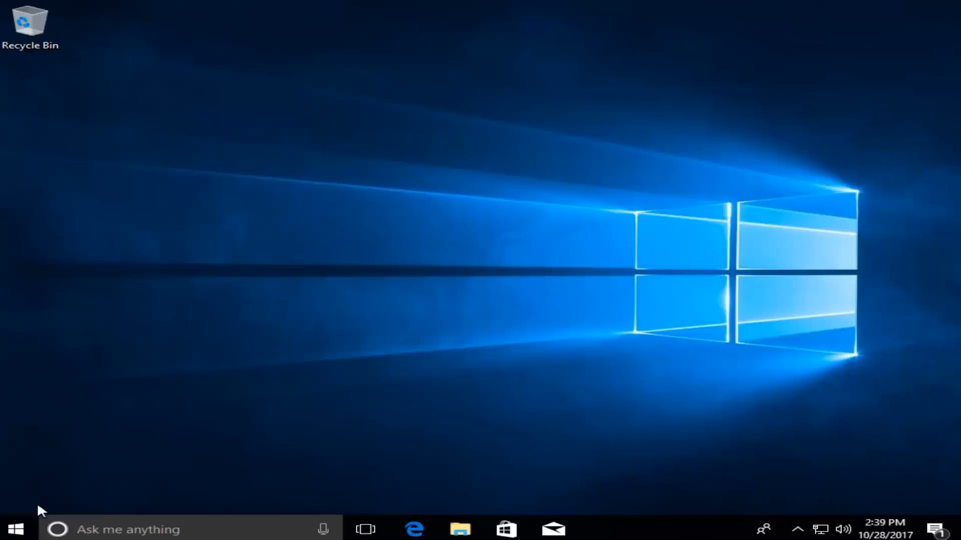
click(21, 523)
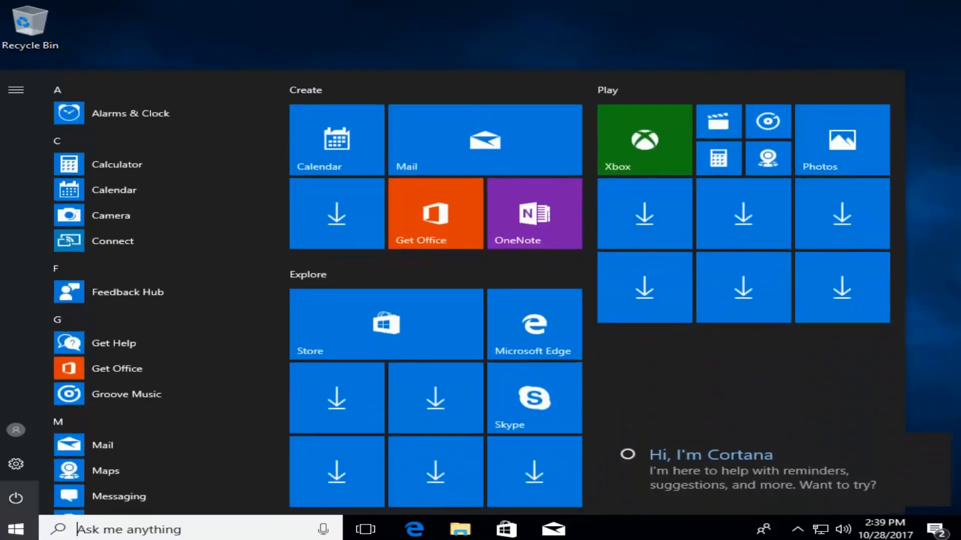
click(420, 28)
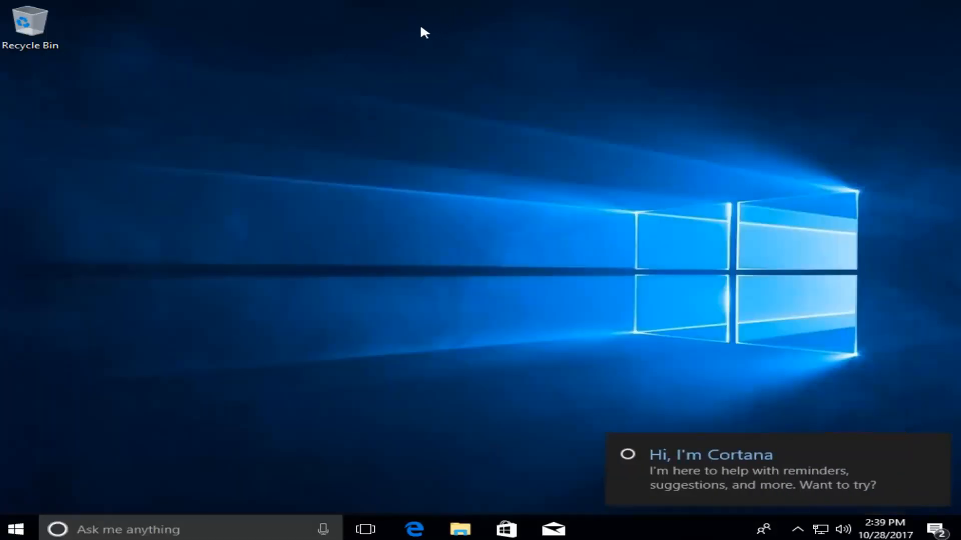